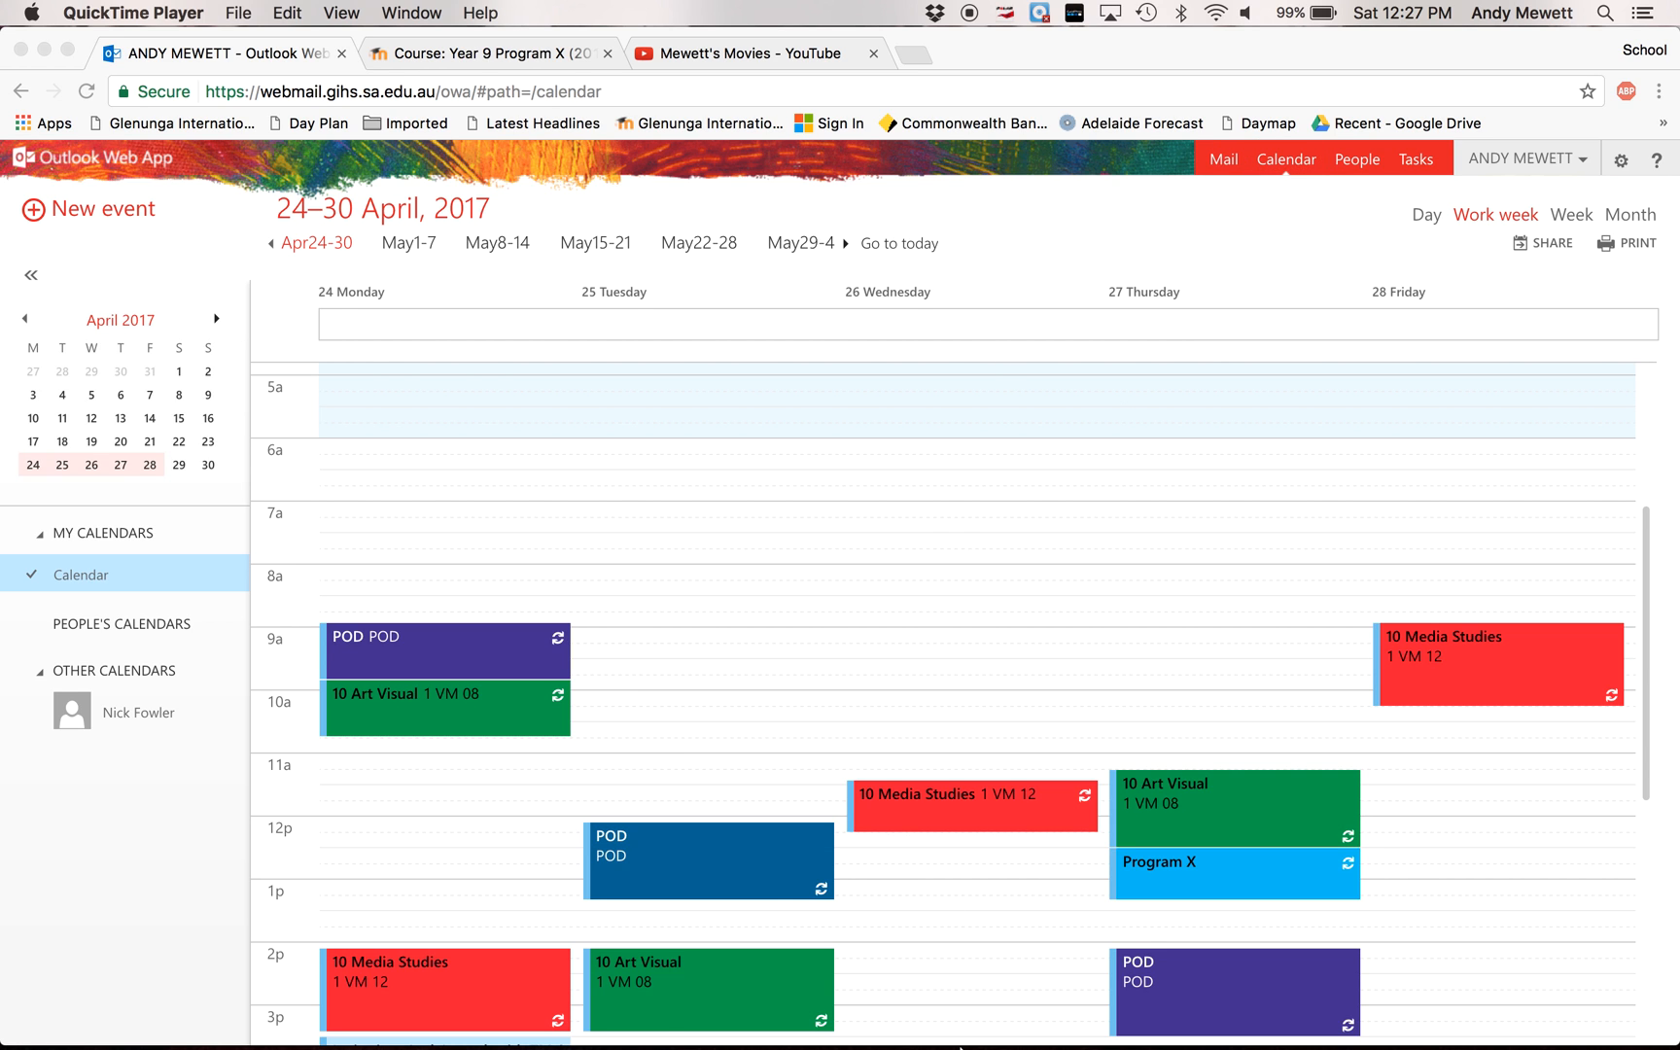
# - Create an event on Tuesday 25 April 2017 at 11:15 AM titled "Program X" with the location "Lang. Wing"
pyautogui.moveTo(960, 1047)
pyautogui.doubleClick(598, 776)
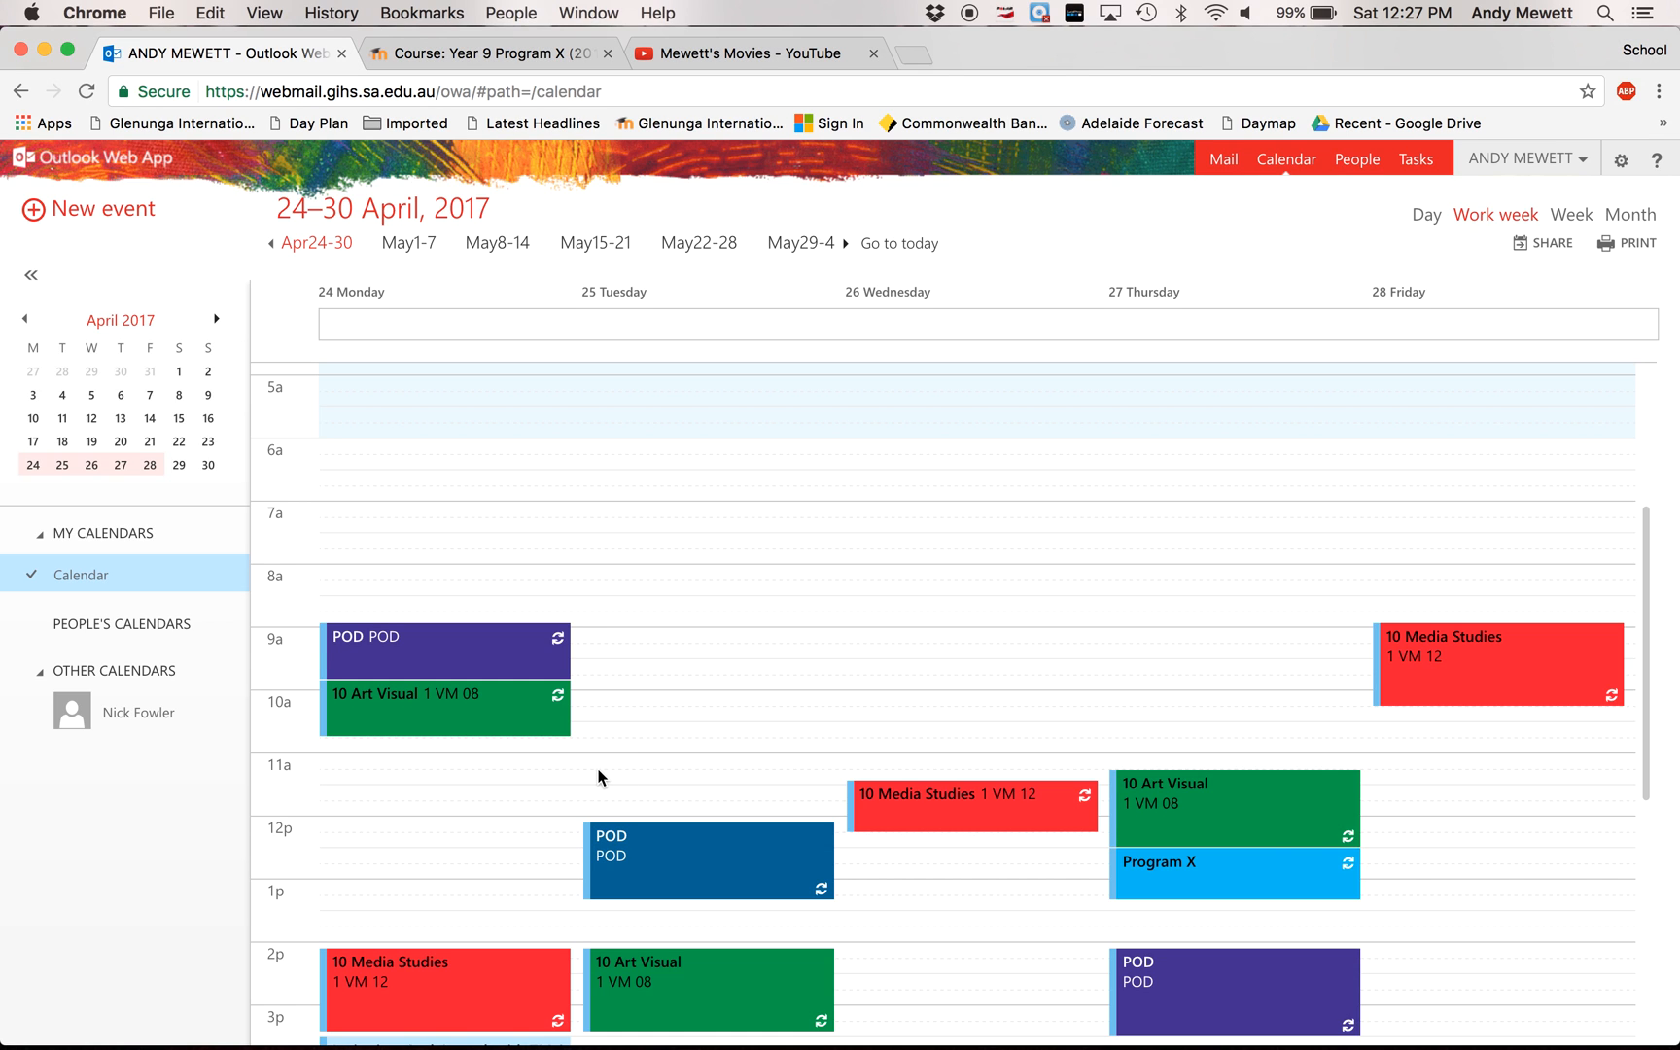
pyautogui.click(491, 445)
pyautogui.click(301, 262)
pyautogui.write('Pro')
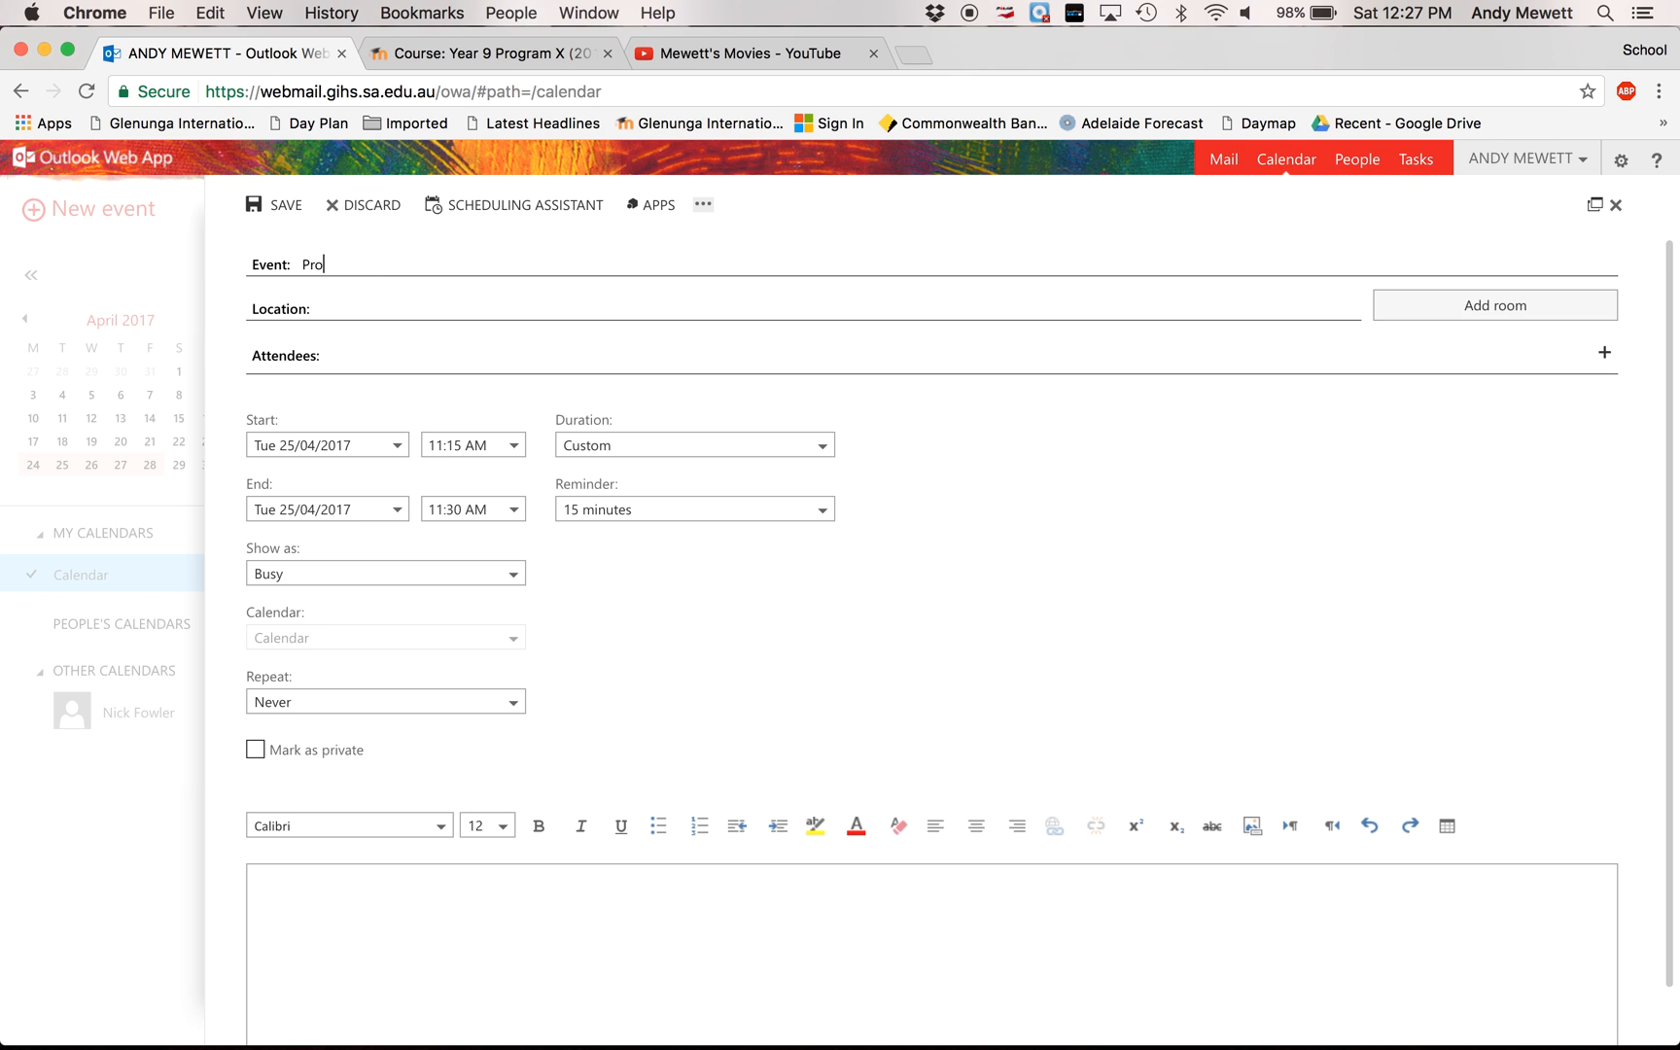
pyautogui.write('gram X')
pyautogui.click(360, 302)
pyautogui.write('Lang. Wing')
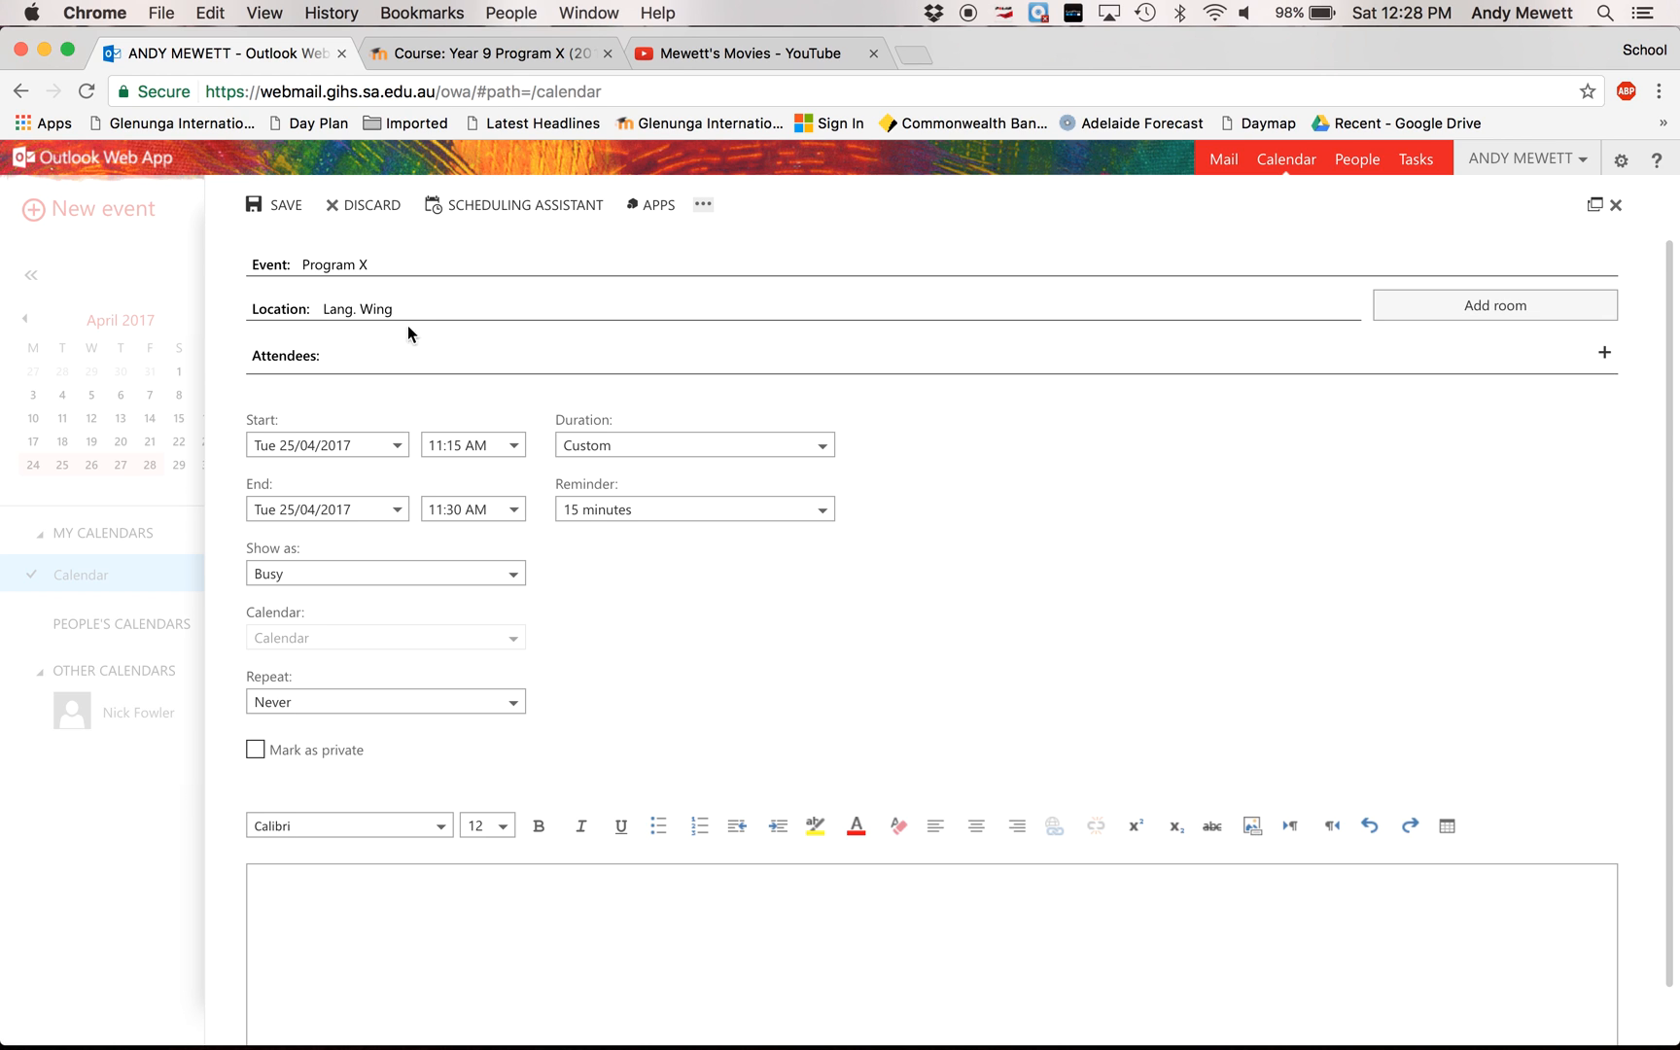
# - Add a colleague from the suggested contacts as an attendee of the Program X event
pyautogui.click(362, 352)
pyautogui.write('Nick')
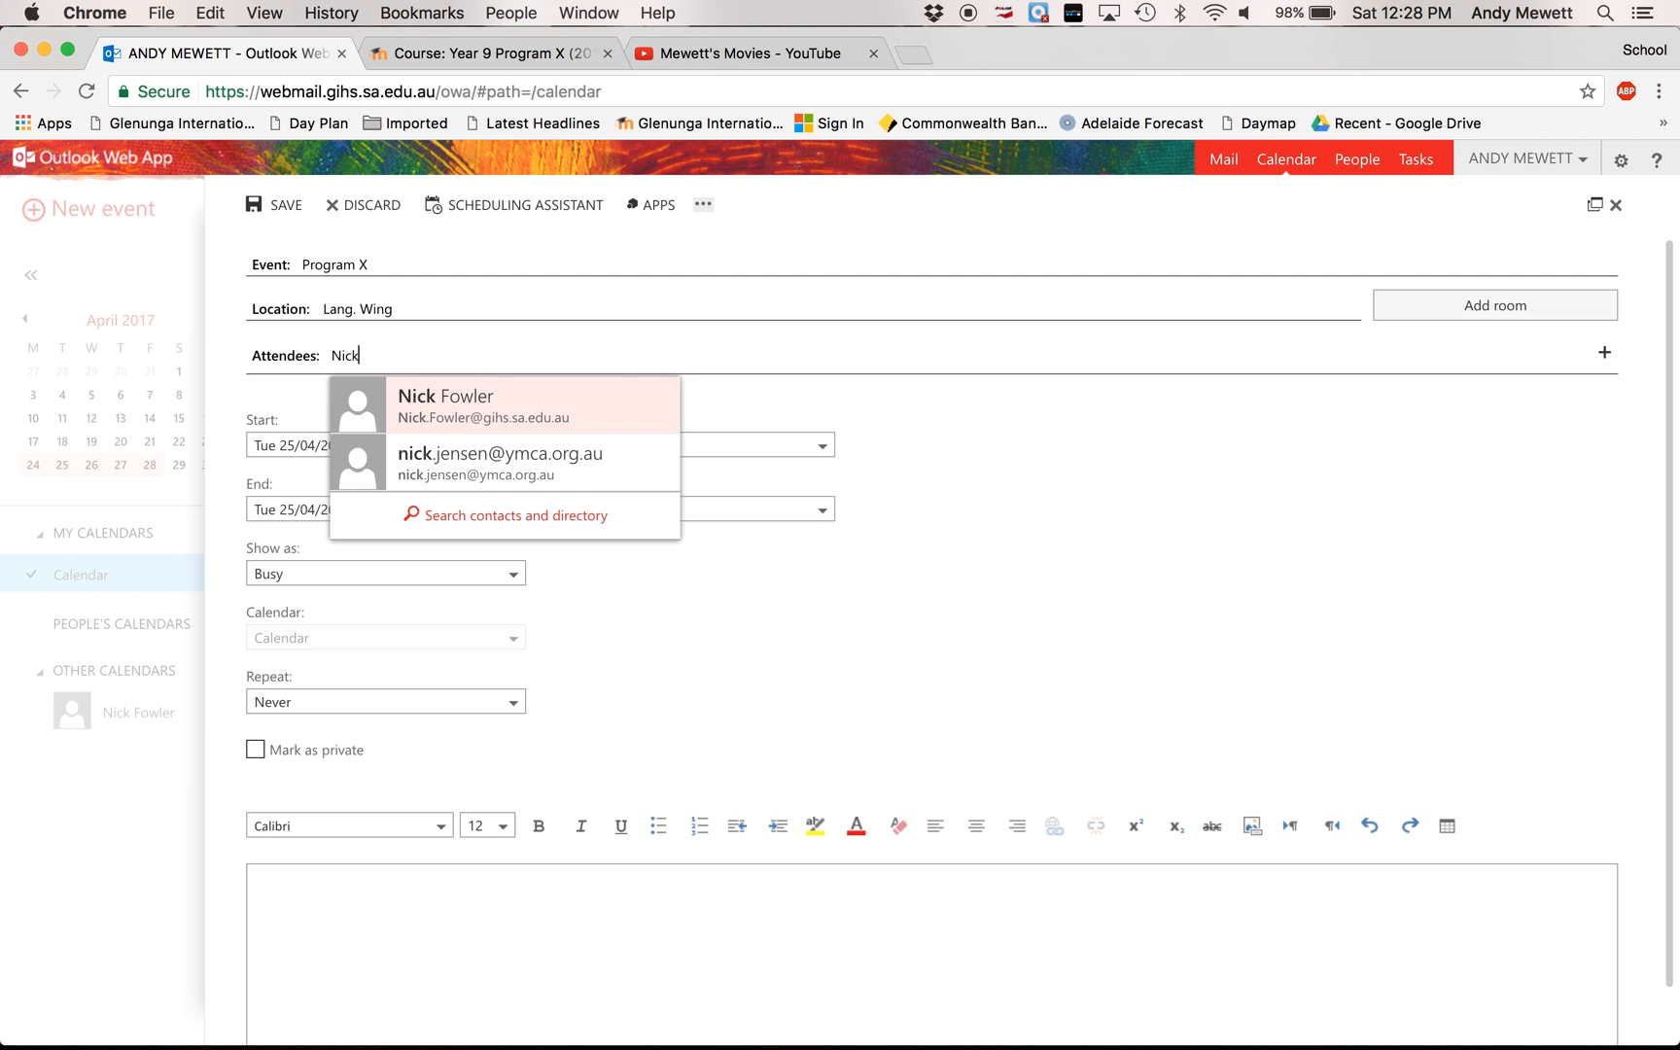
pyautogui.click(444, 410)
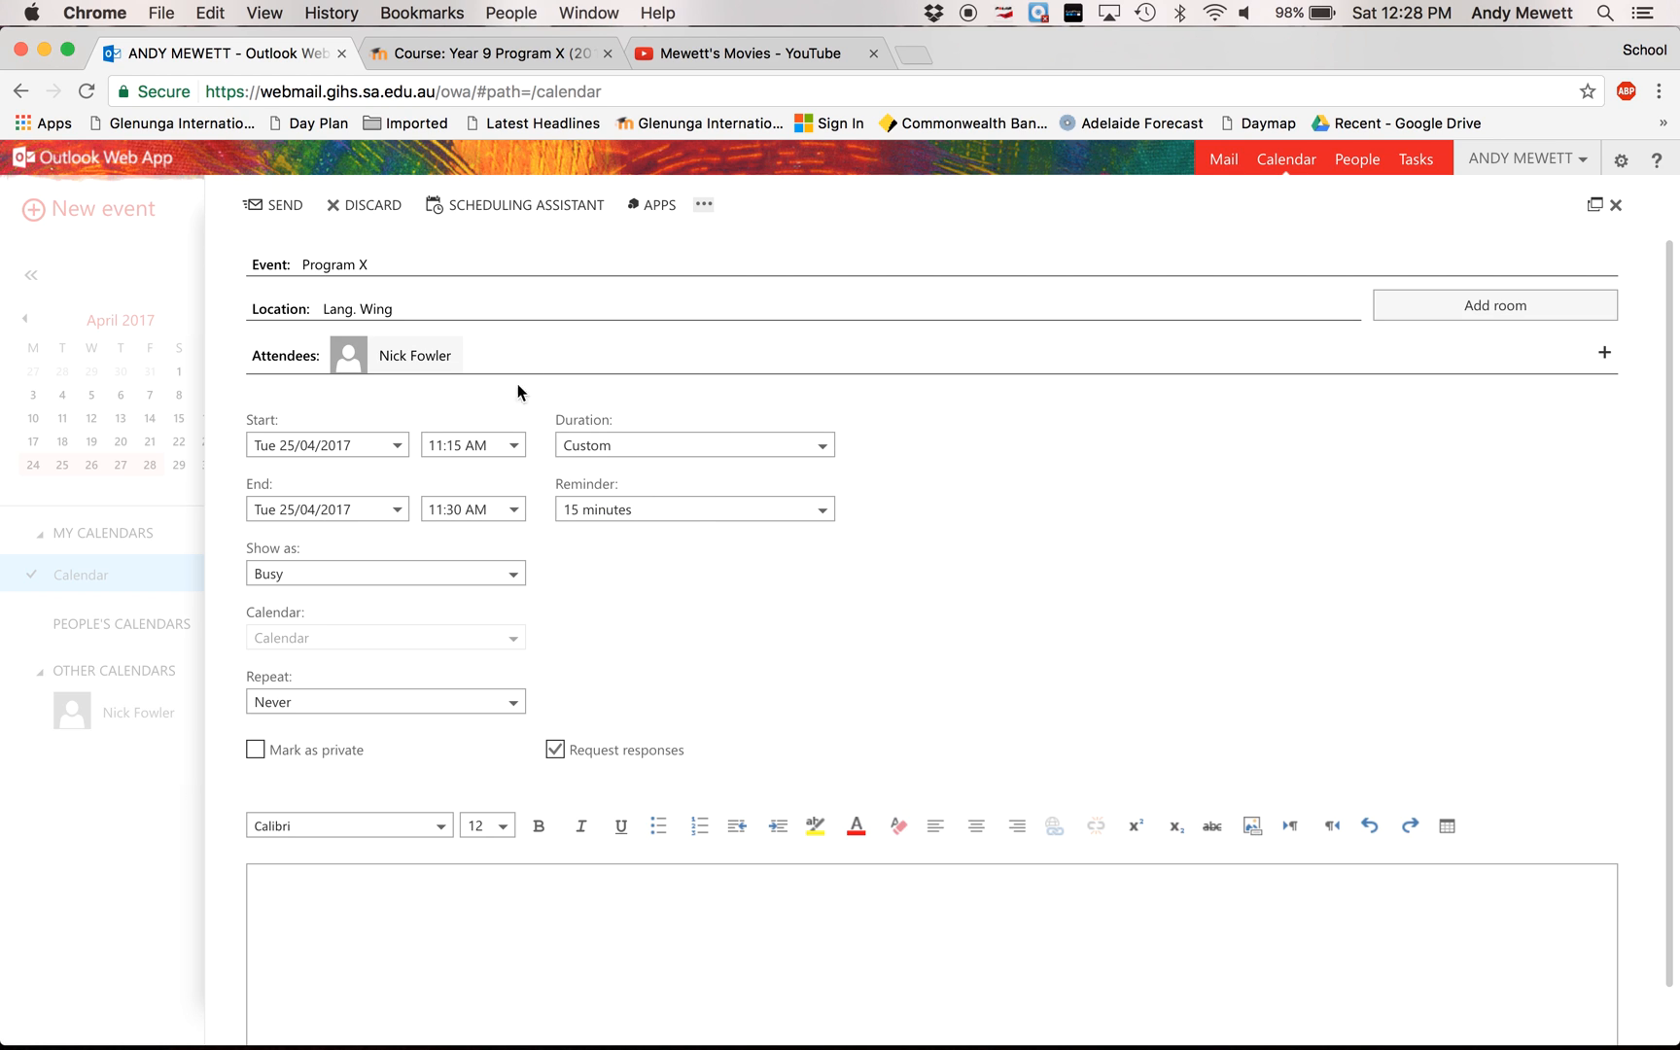
# - Set the event's end time to 12:05 PM and its reminder to 30 minutes
pyautogui.click(514, 516)
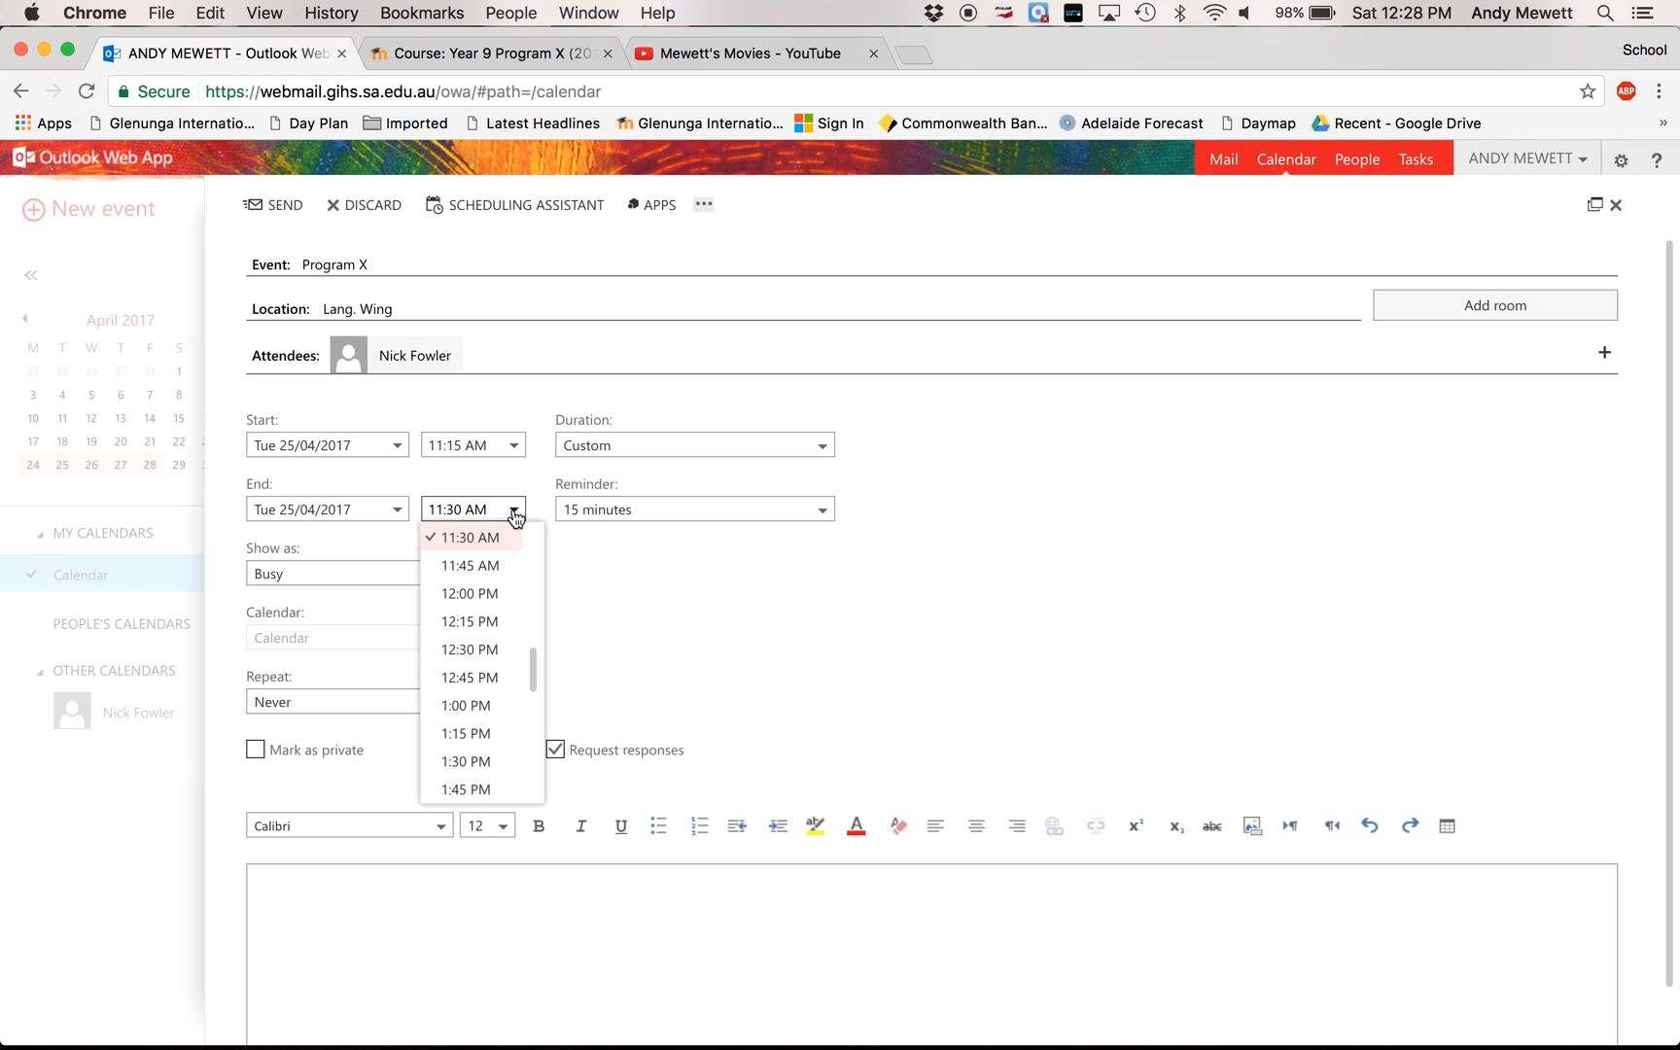
pyautogui.click(498, 595)
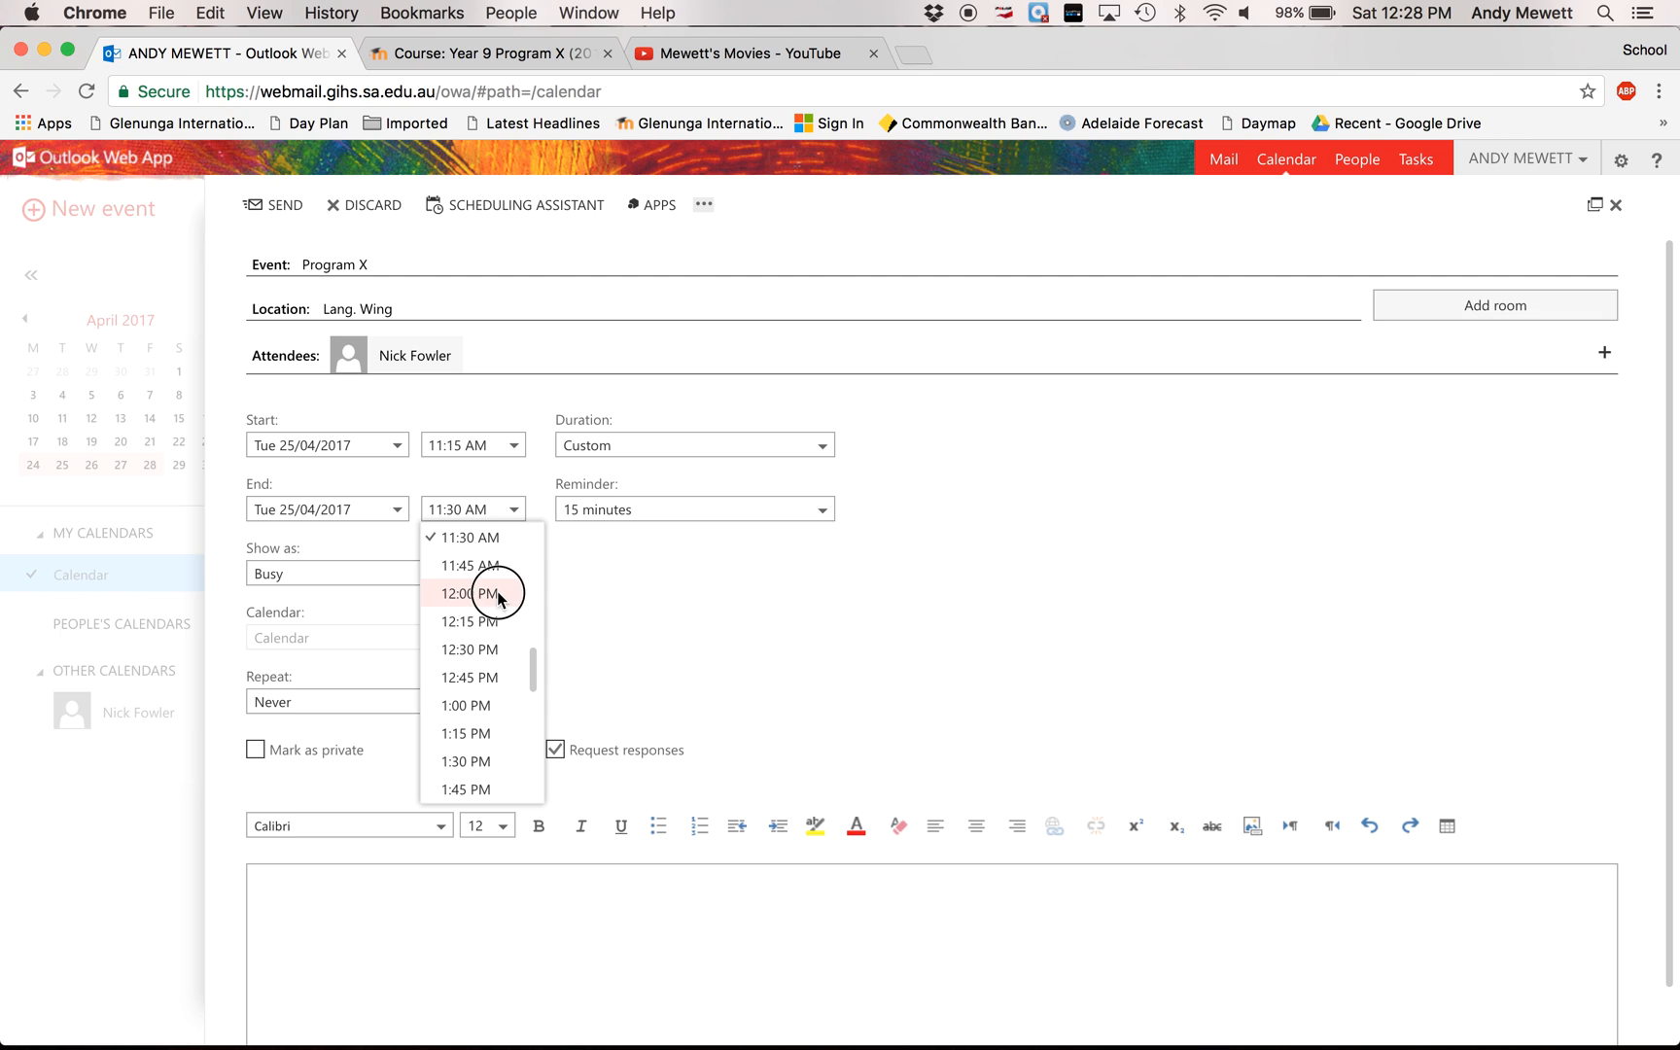
pyautogui.click(464, 510)
pyautogui.press('BackSpace')
pyautogui.write('5')
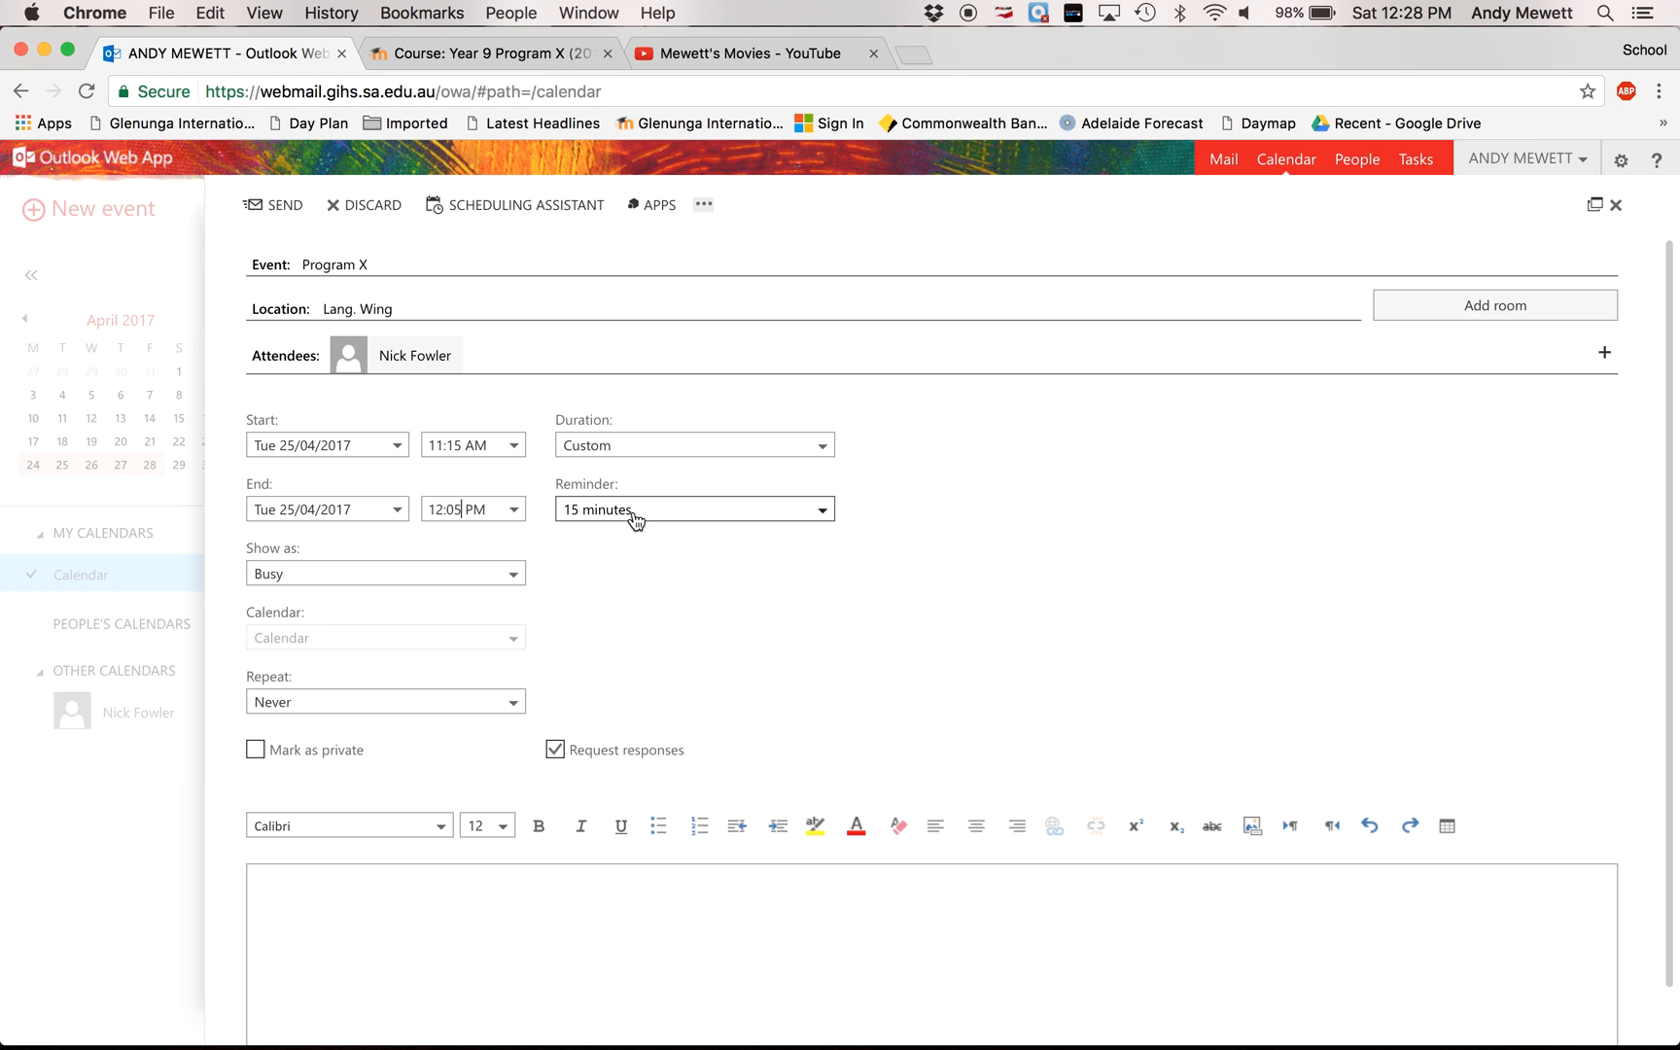
pyautogui.click(823, 512)
pyautogui.click(717, 696)
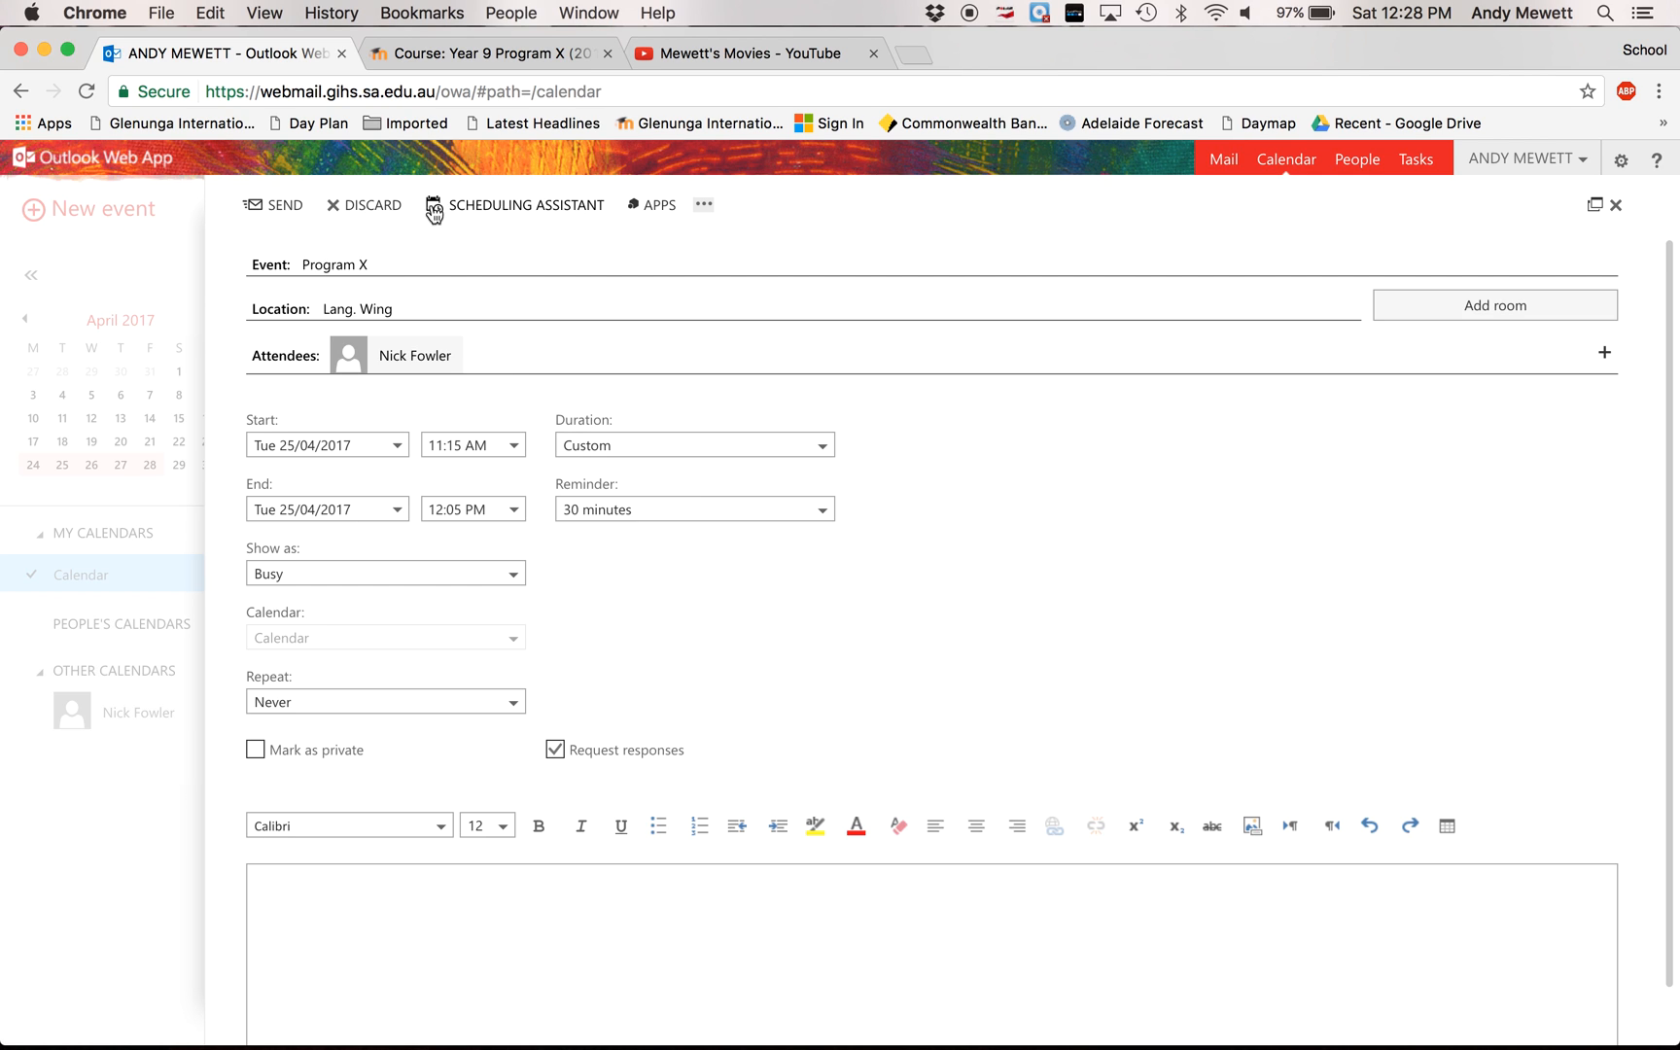
# - Remove the attendee from the Program X event and save it to the calendar
pyautogui.click(480, 356)
pyautogui.press('BackSpace')
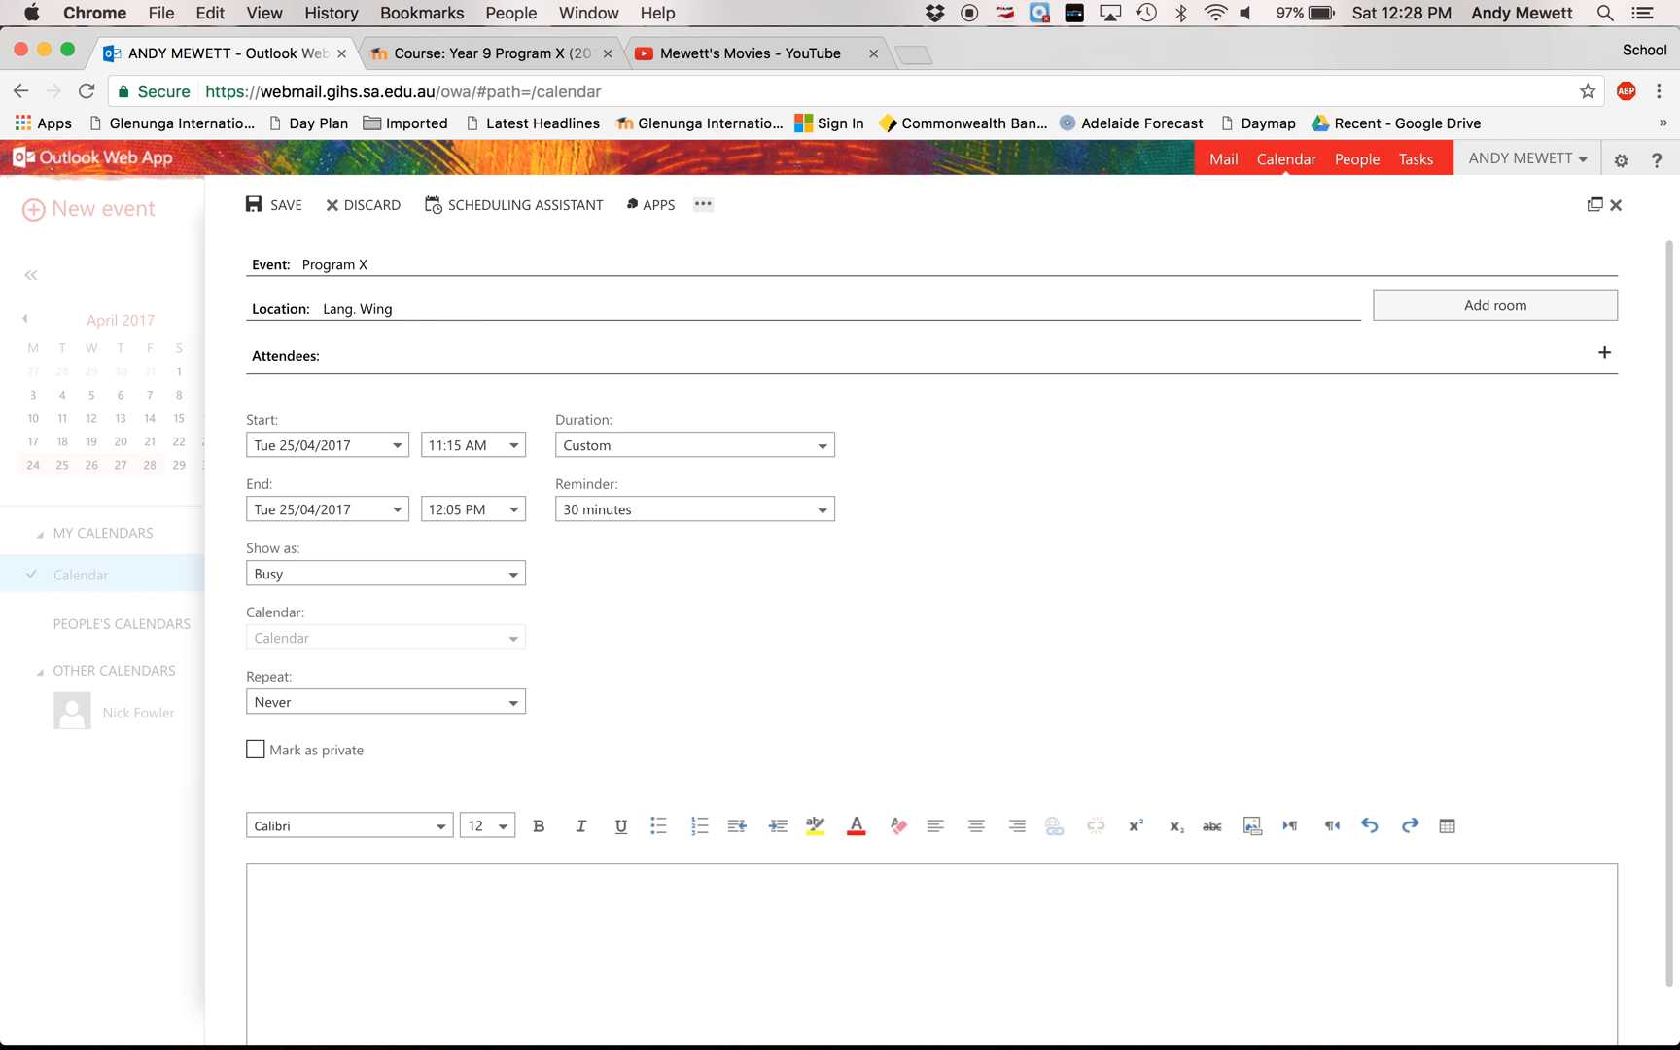
pyautogui.click(282, 208)
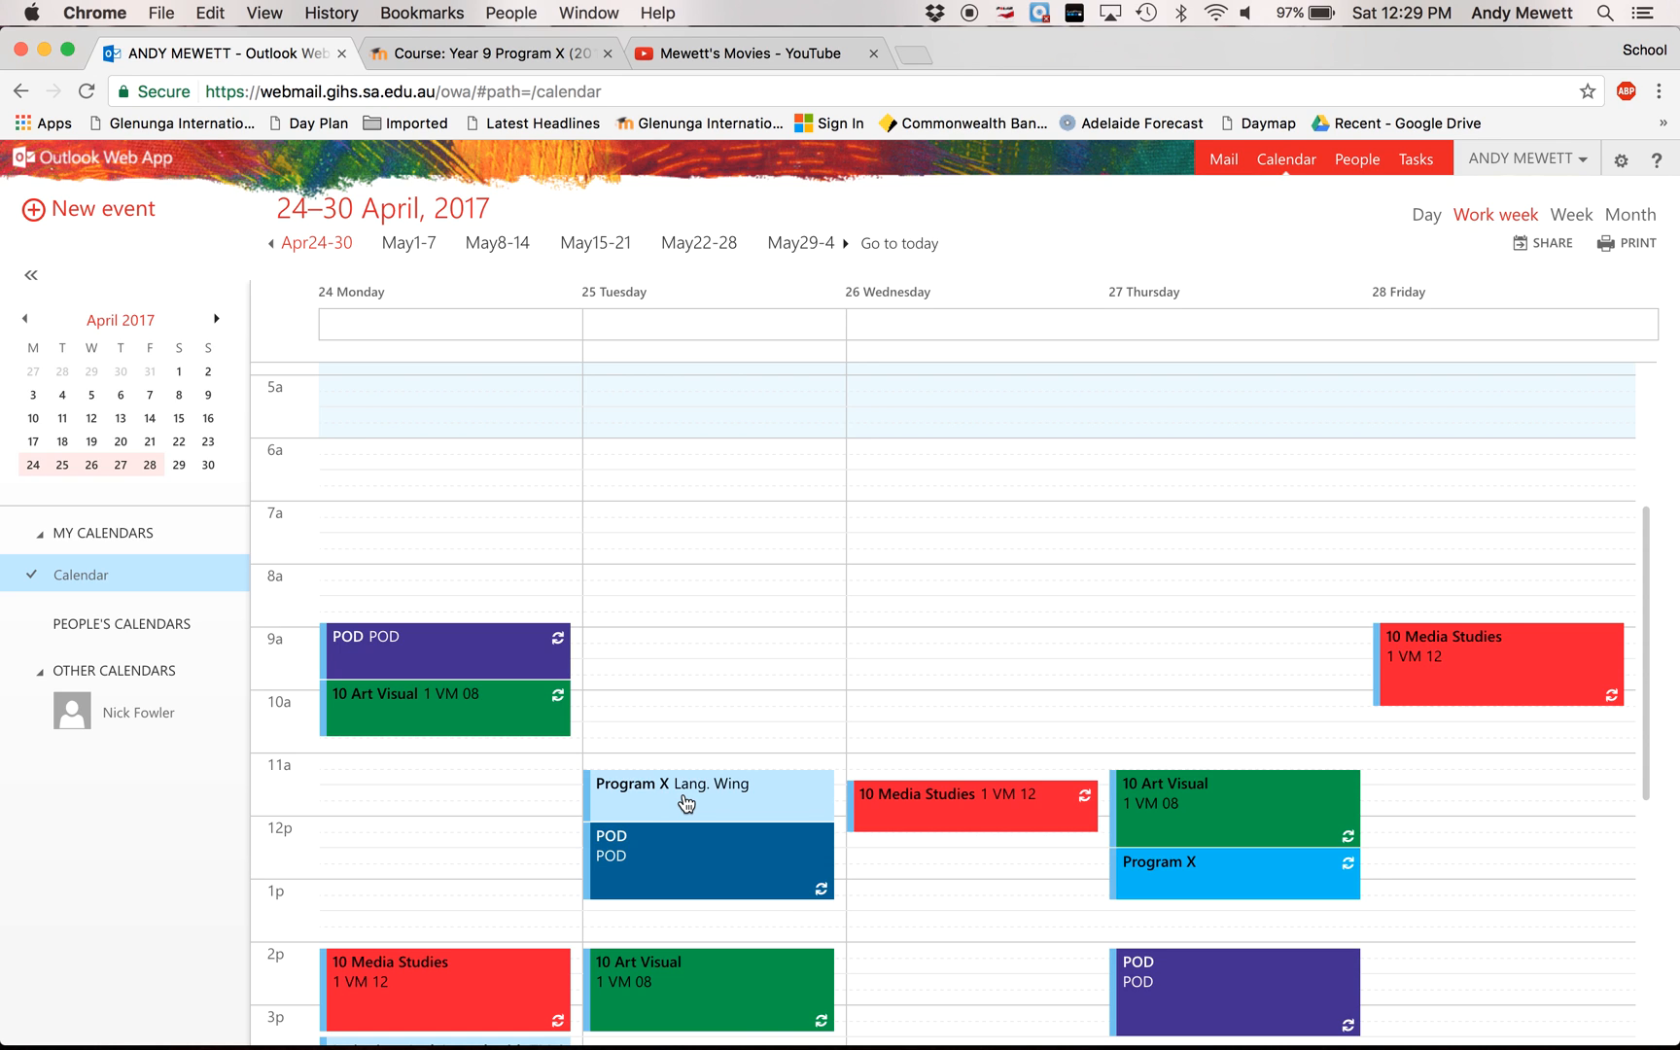
# - Assign the Line 3 category to the Tuesday Program X event
pyautogui.rightClick(685, 797)
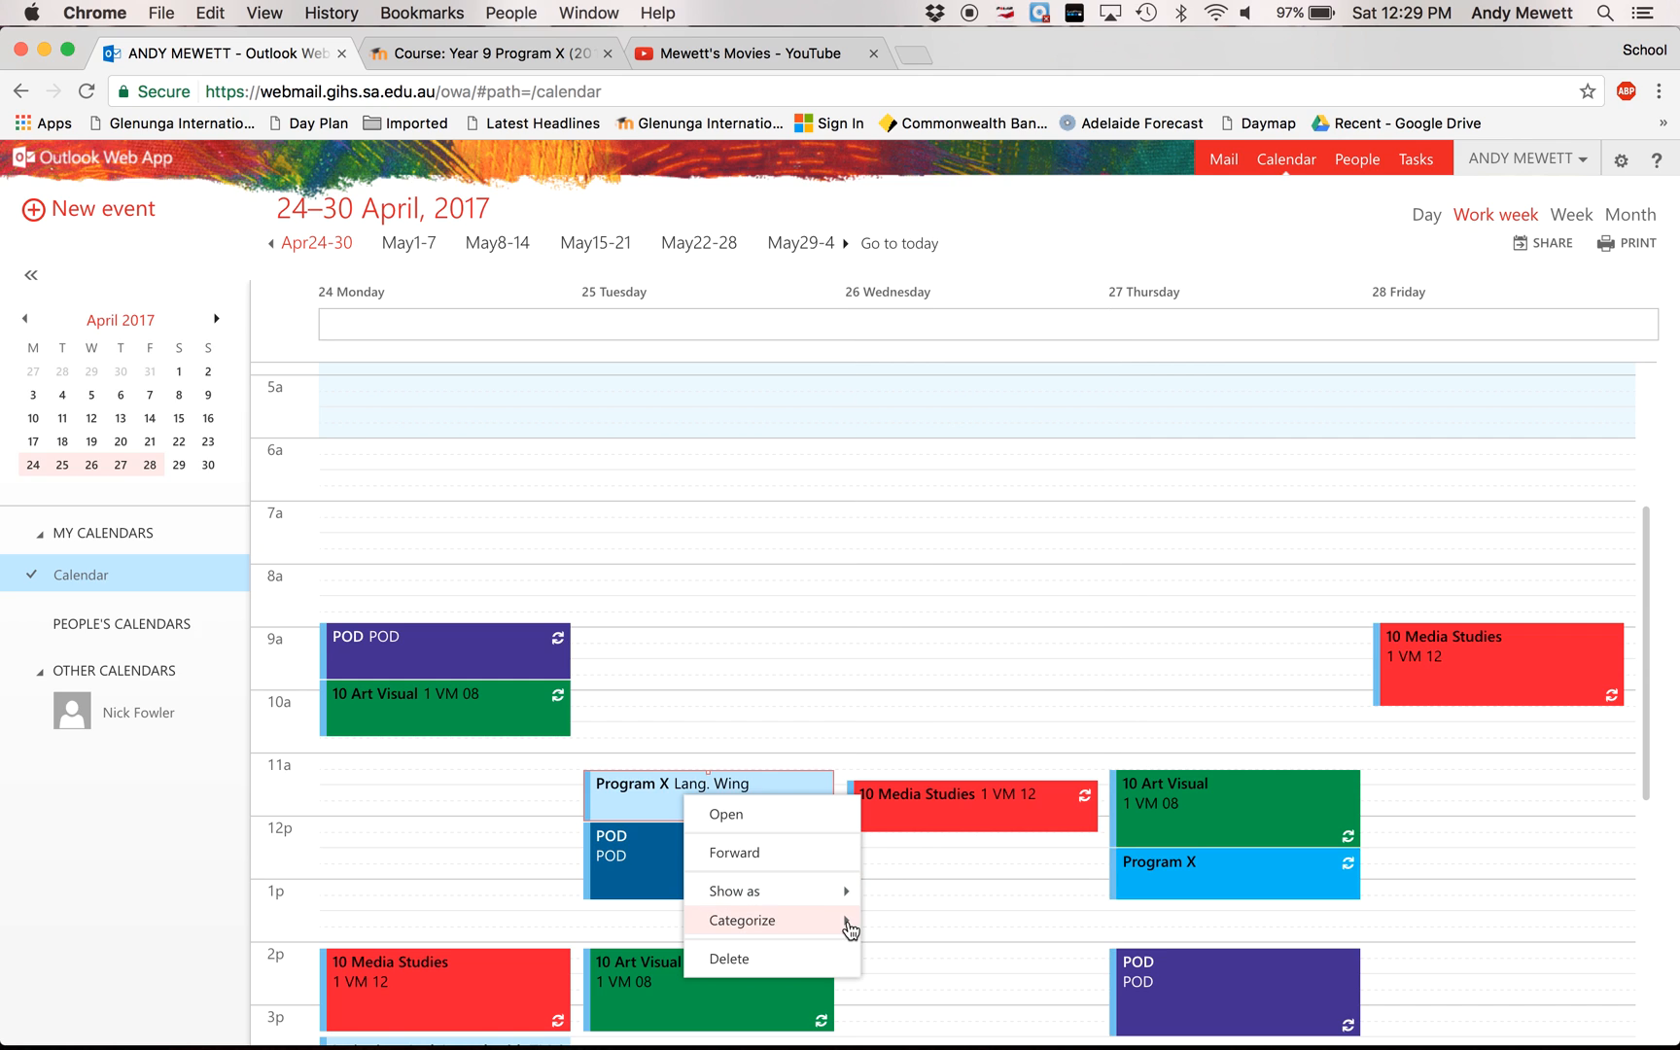
pyautogui.moveTo(848, 929)
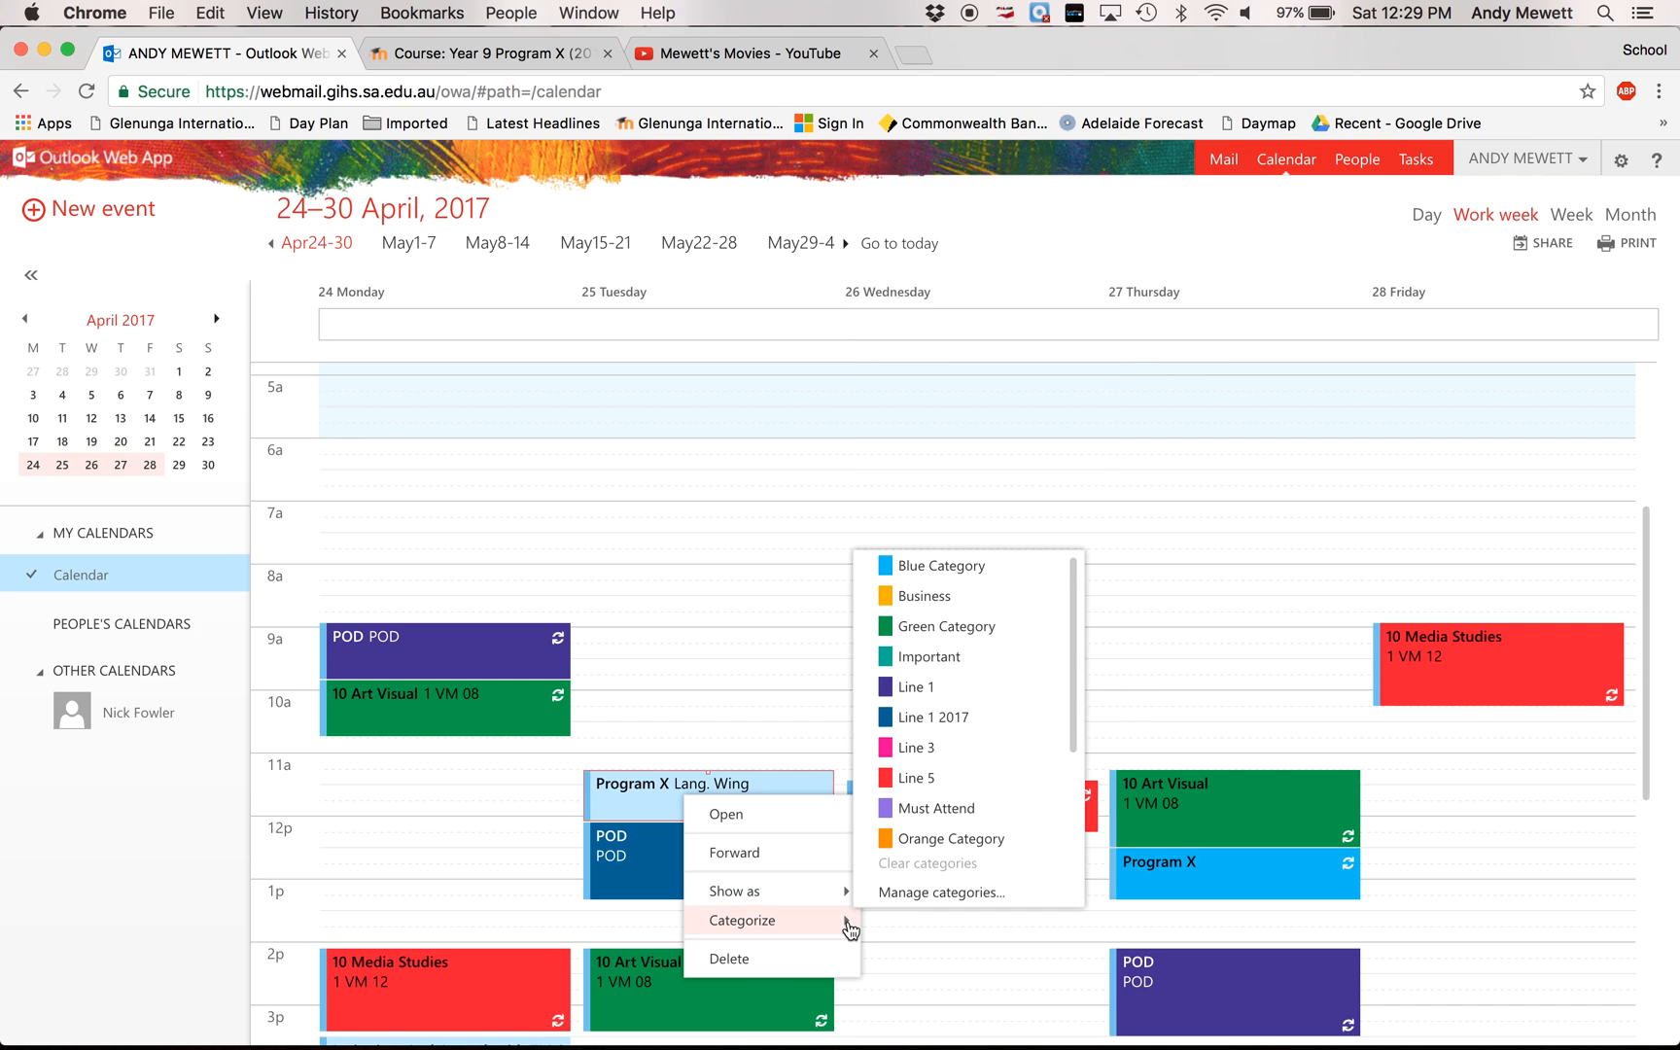
pyautogui.click(925, 742)
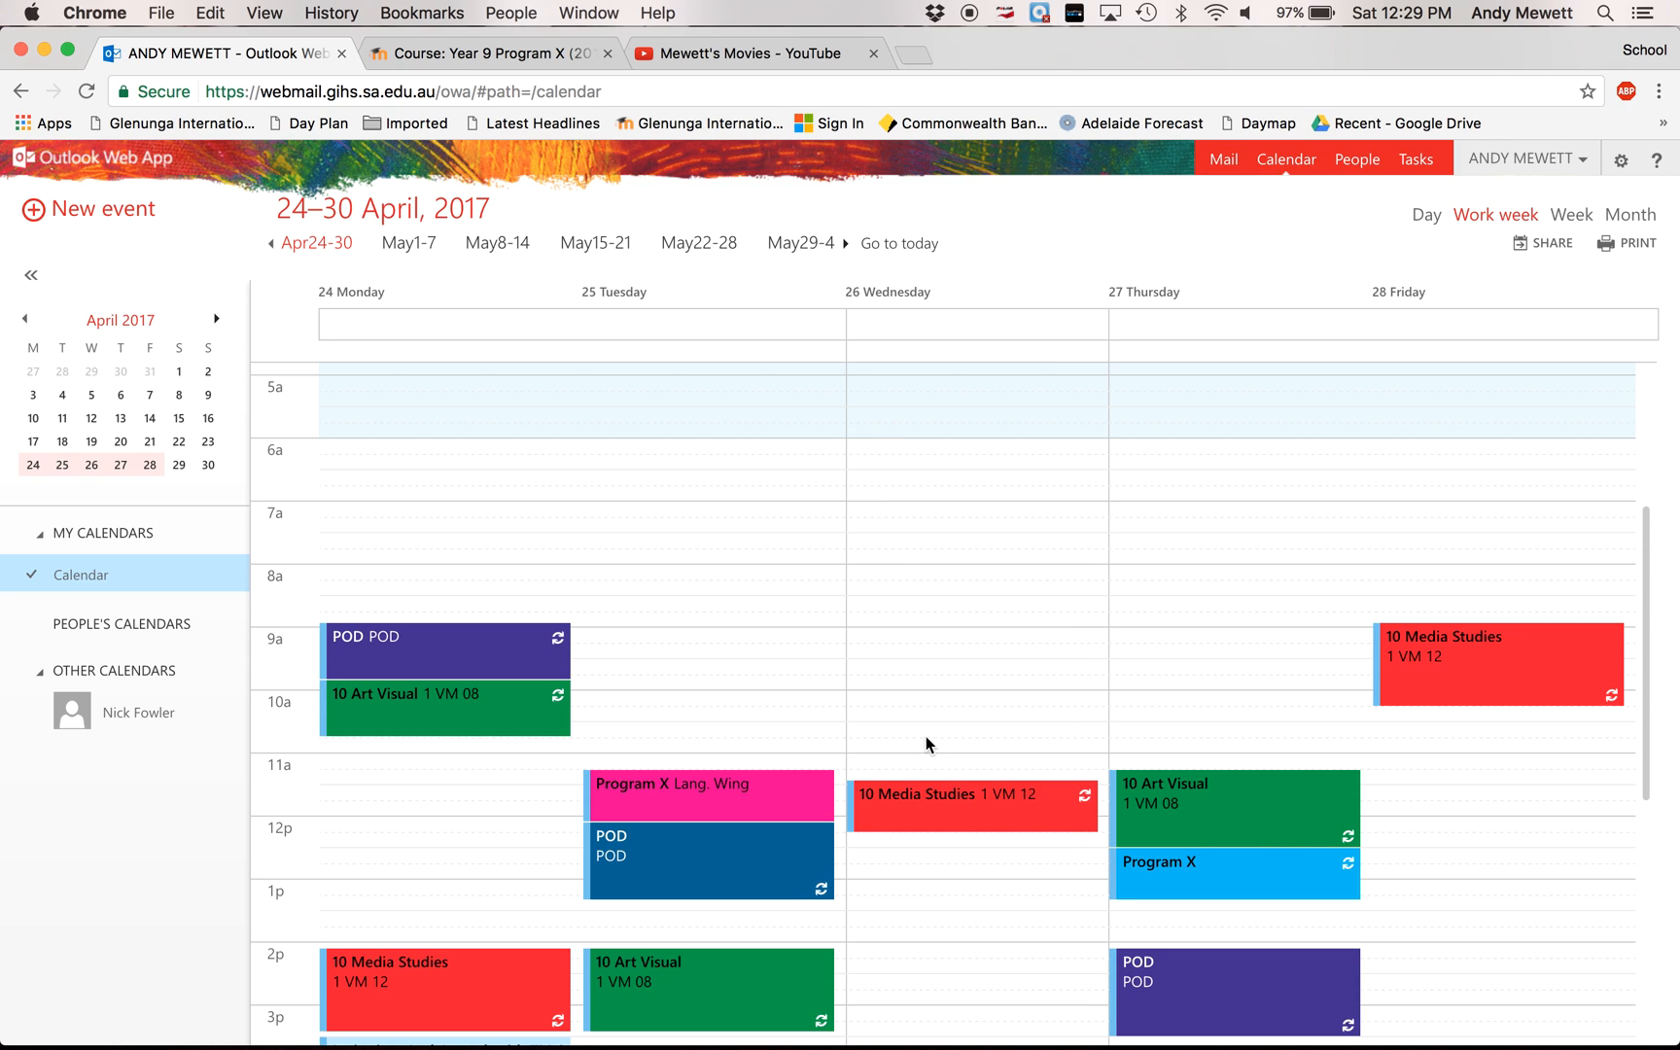
# - Edit the Tuesday Program X event so that it repeats every Tuesday
pyautogui.click(740, 799)
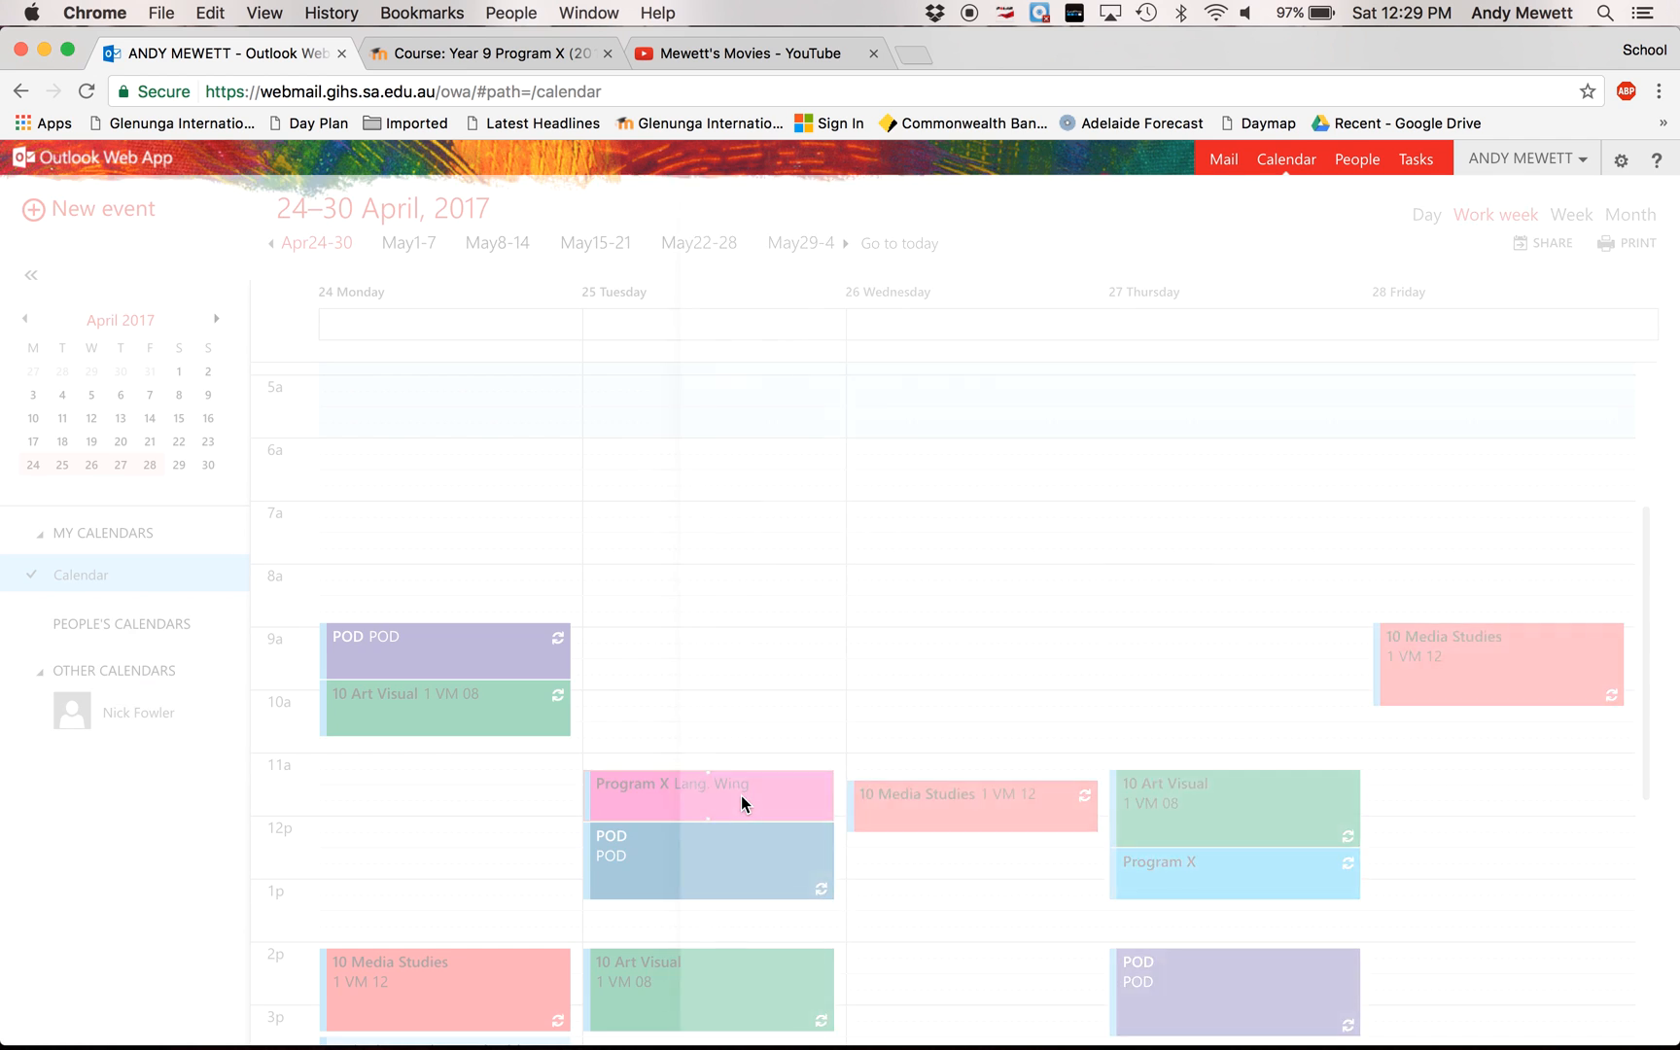
pyautogui.click(701, 446)
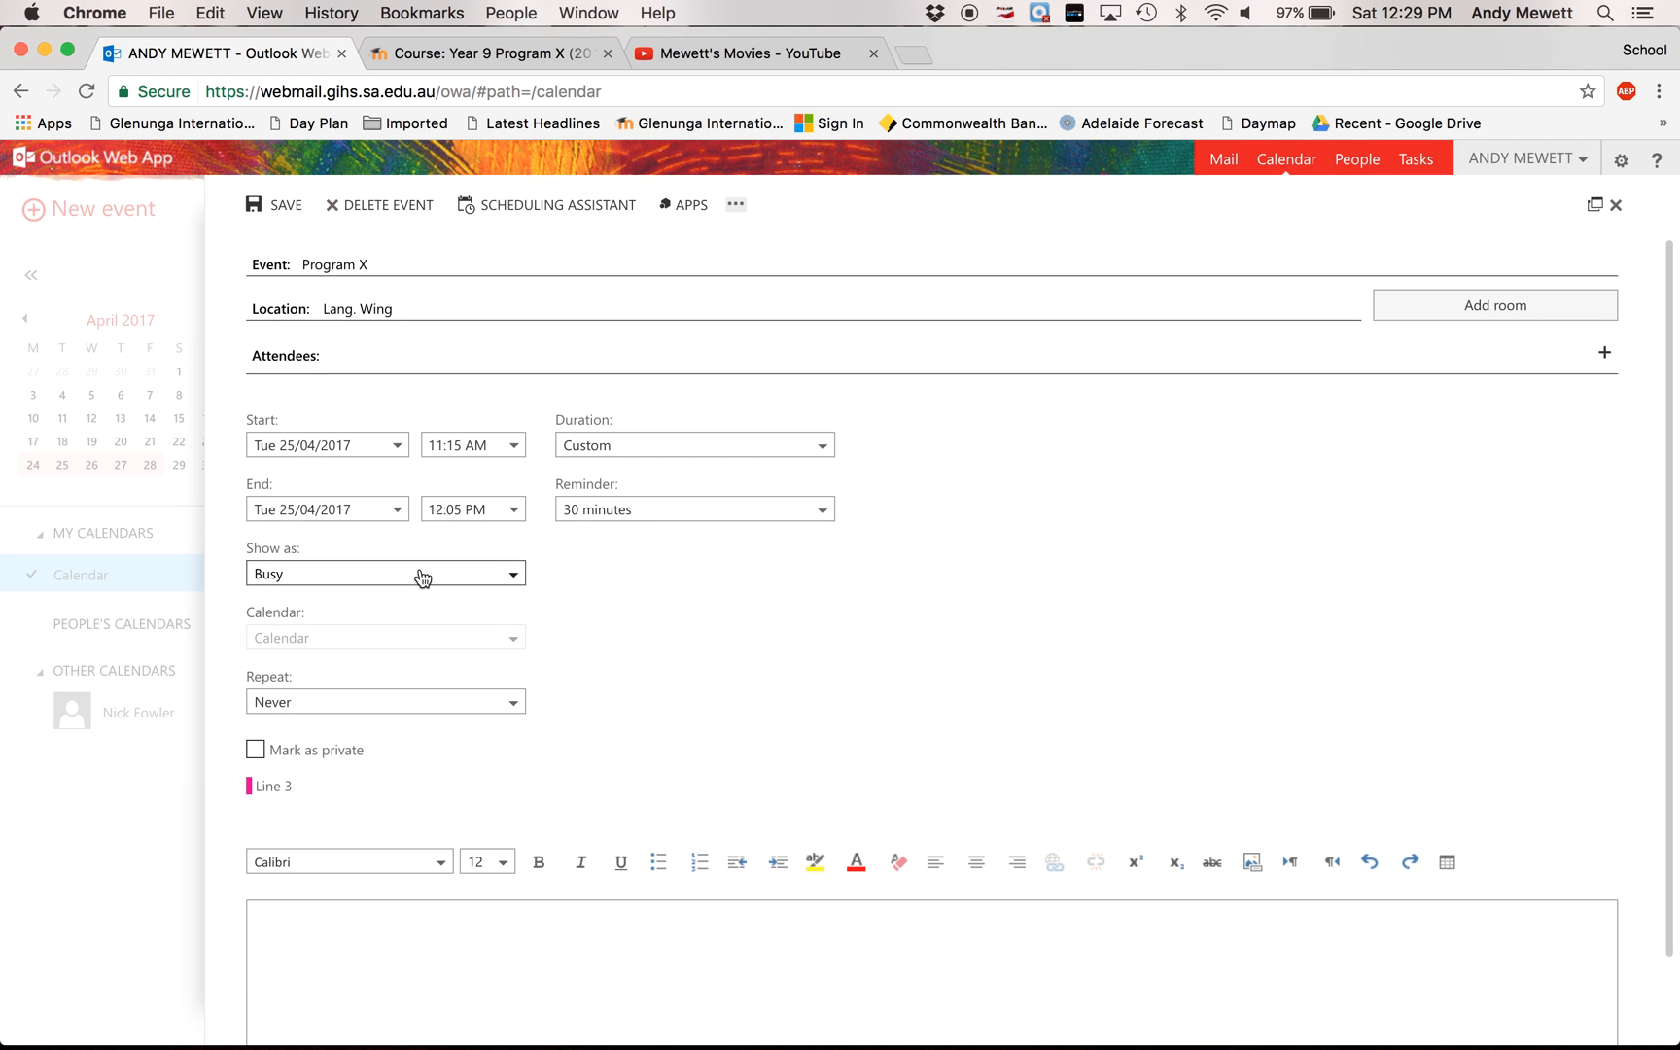
pyautogui.click(504, 704)
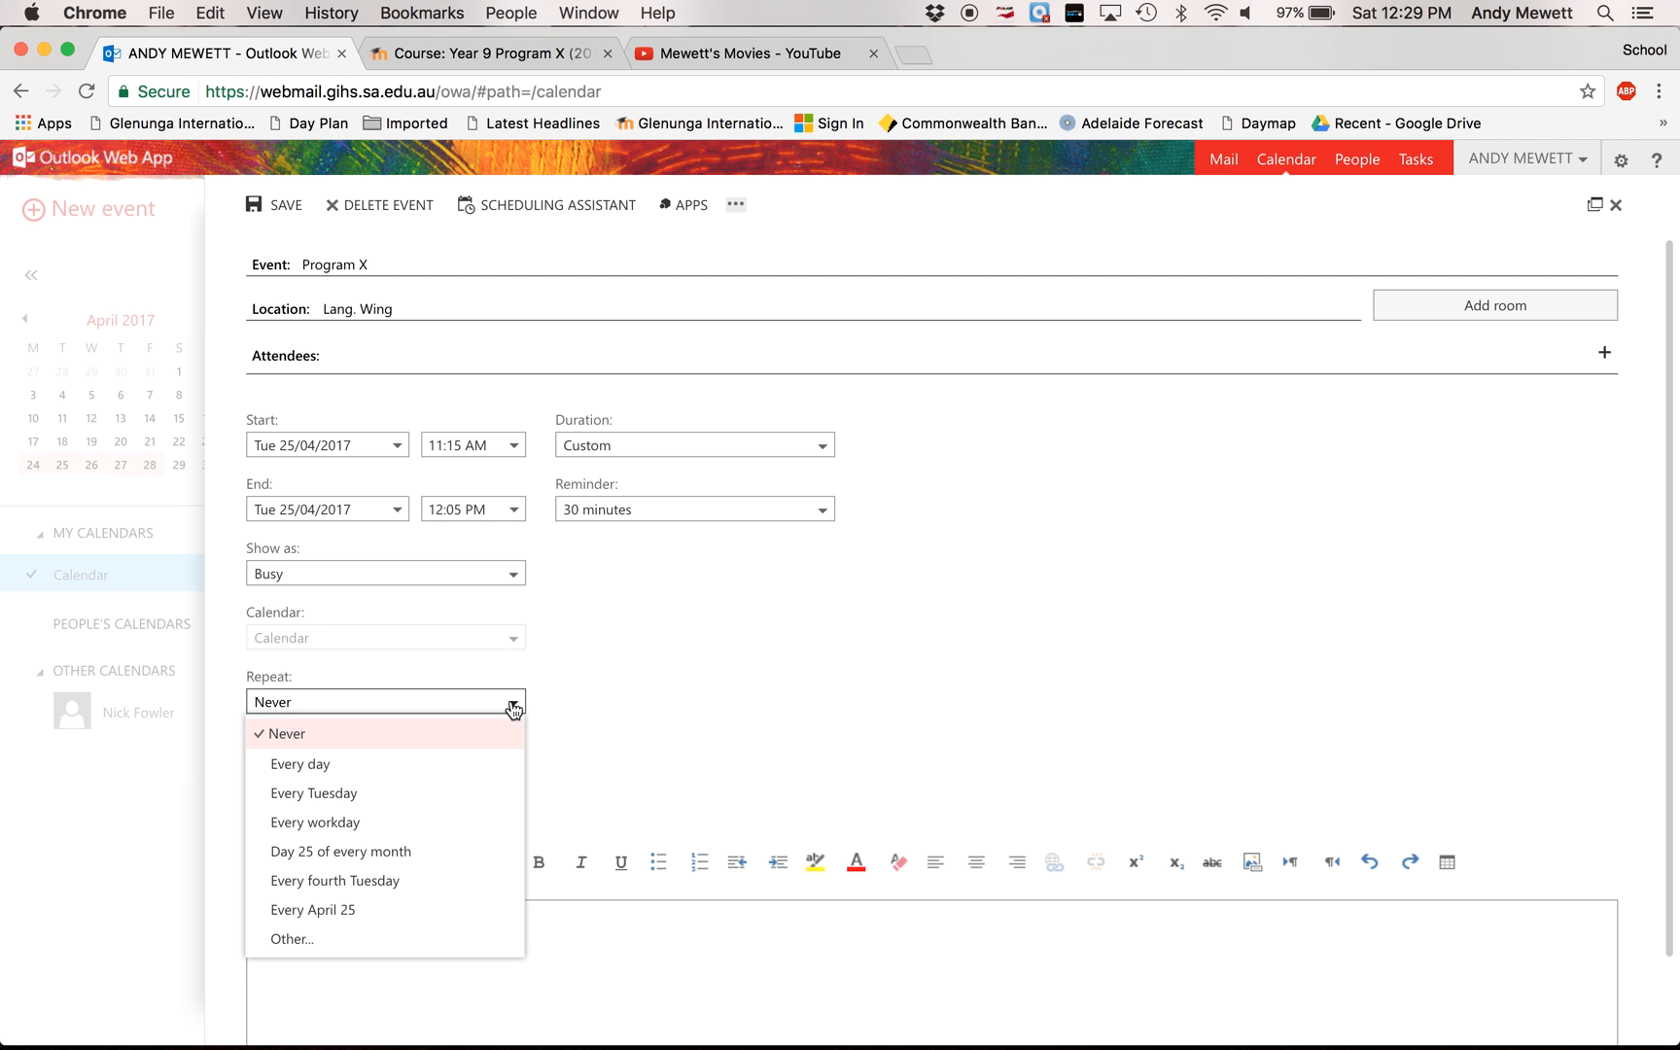
pyautogui.click(473, 803)
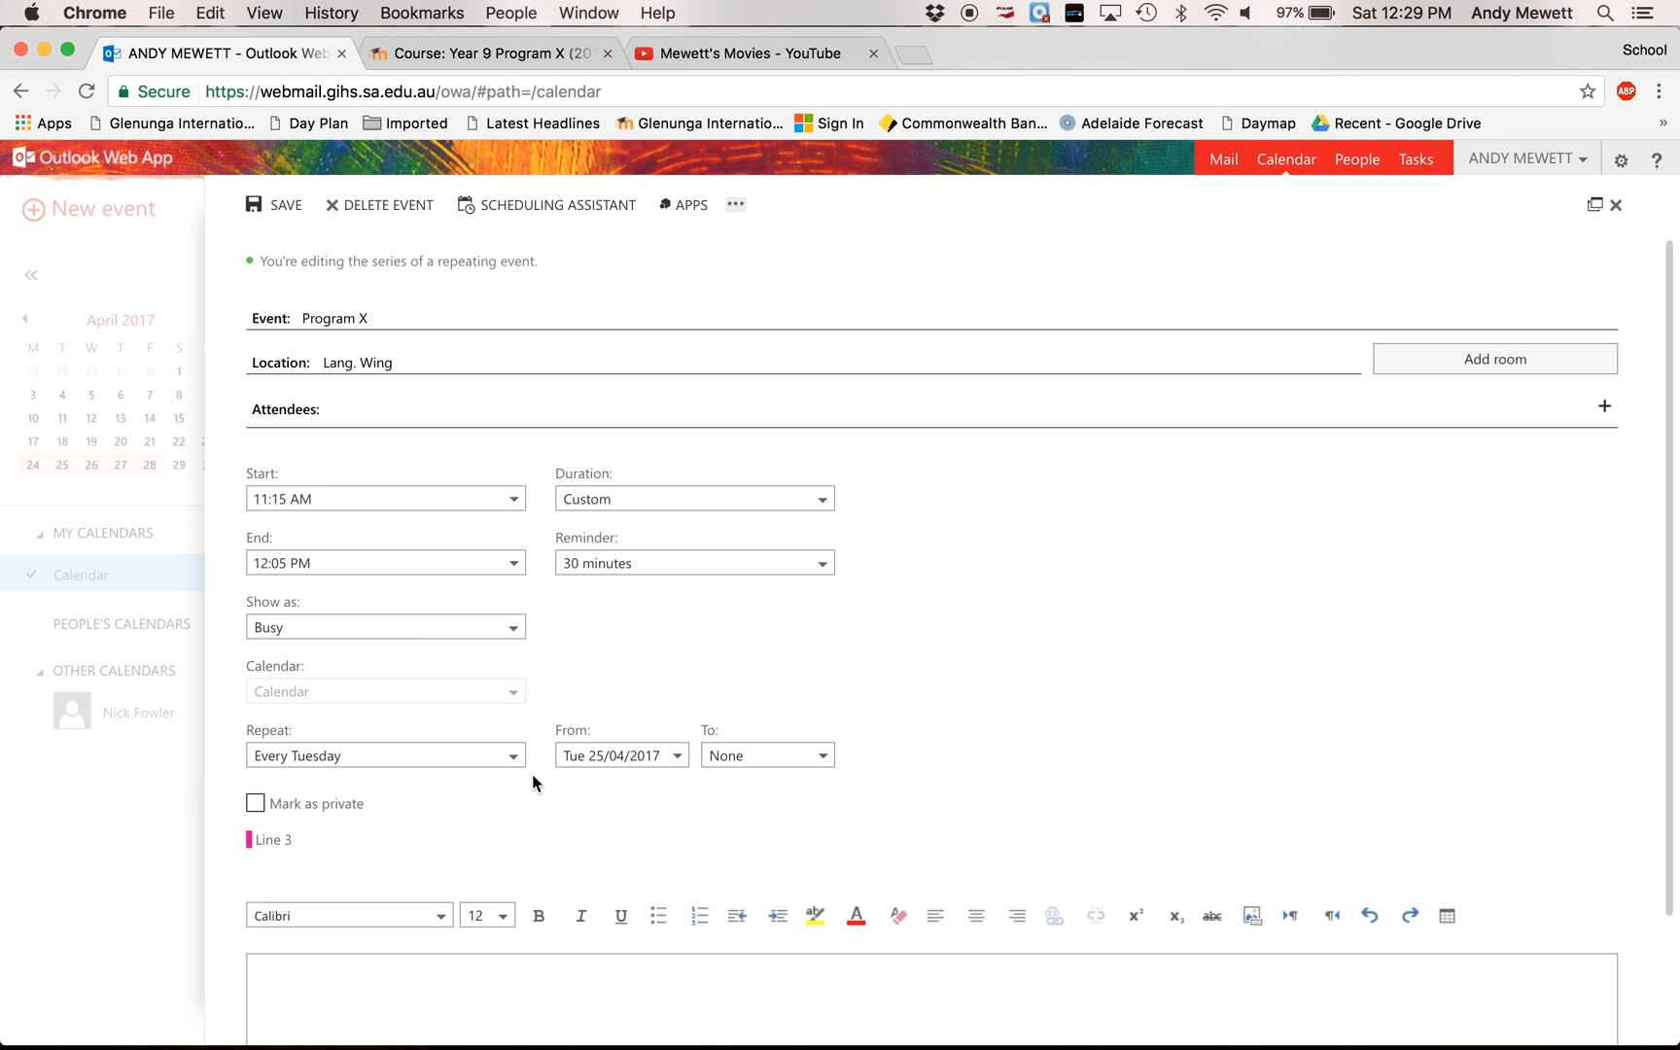
# - Set the series start date to Tuesday 28/02/2017 with no end date, and save the event
pyautogui.click(672, 764)
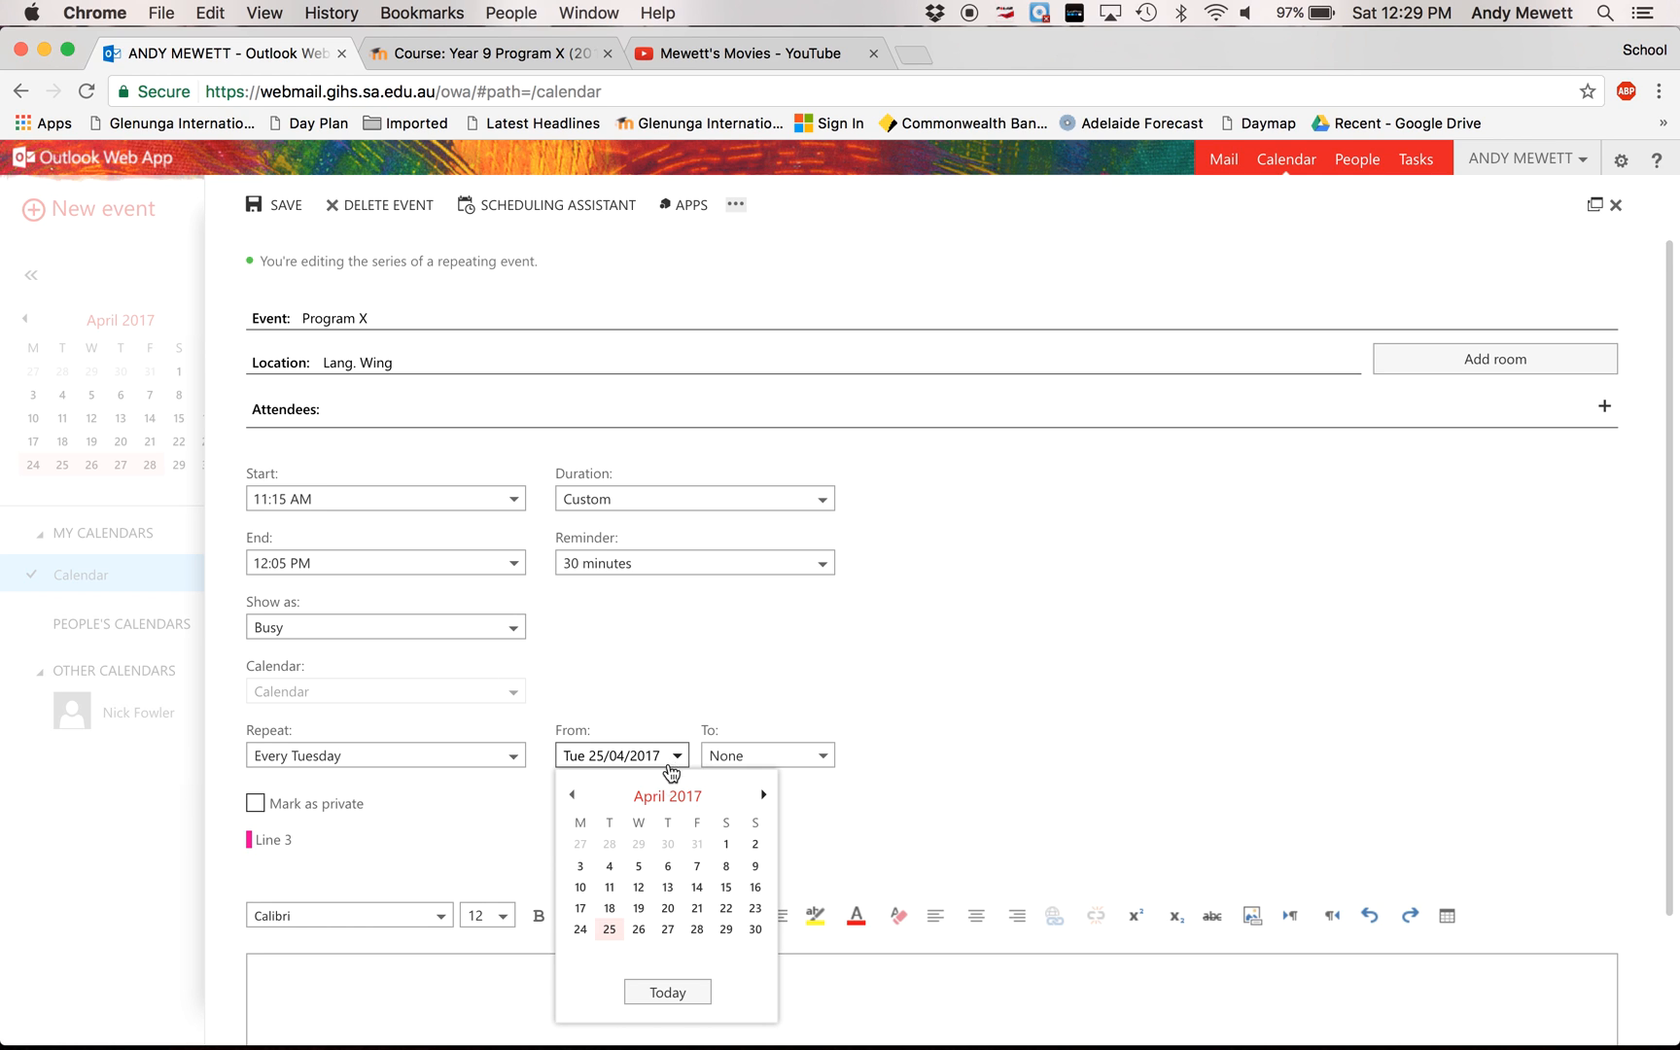
pyautogui.click(571, 795)
pyautogui.click(572, 795)
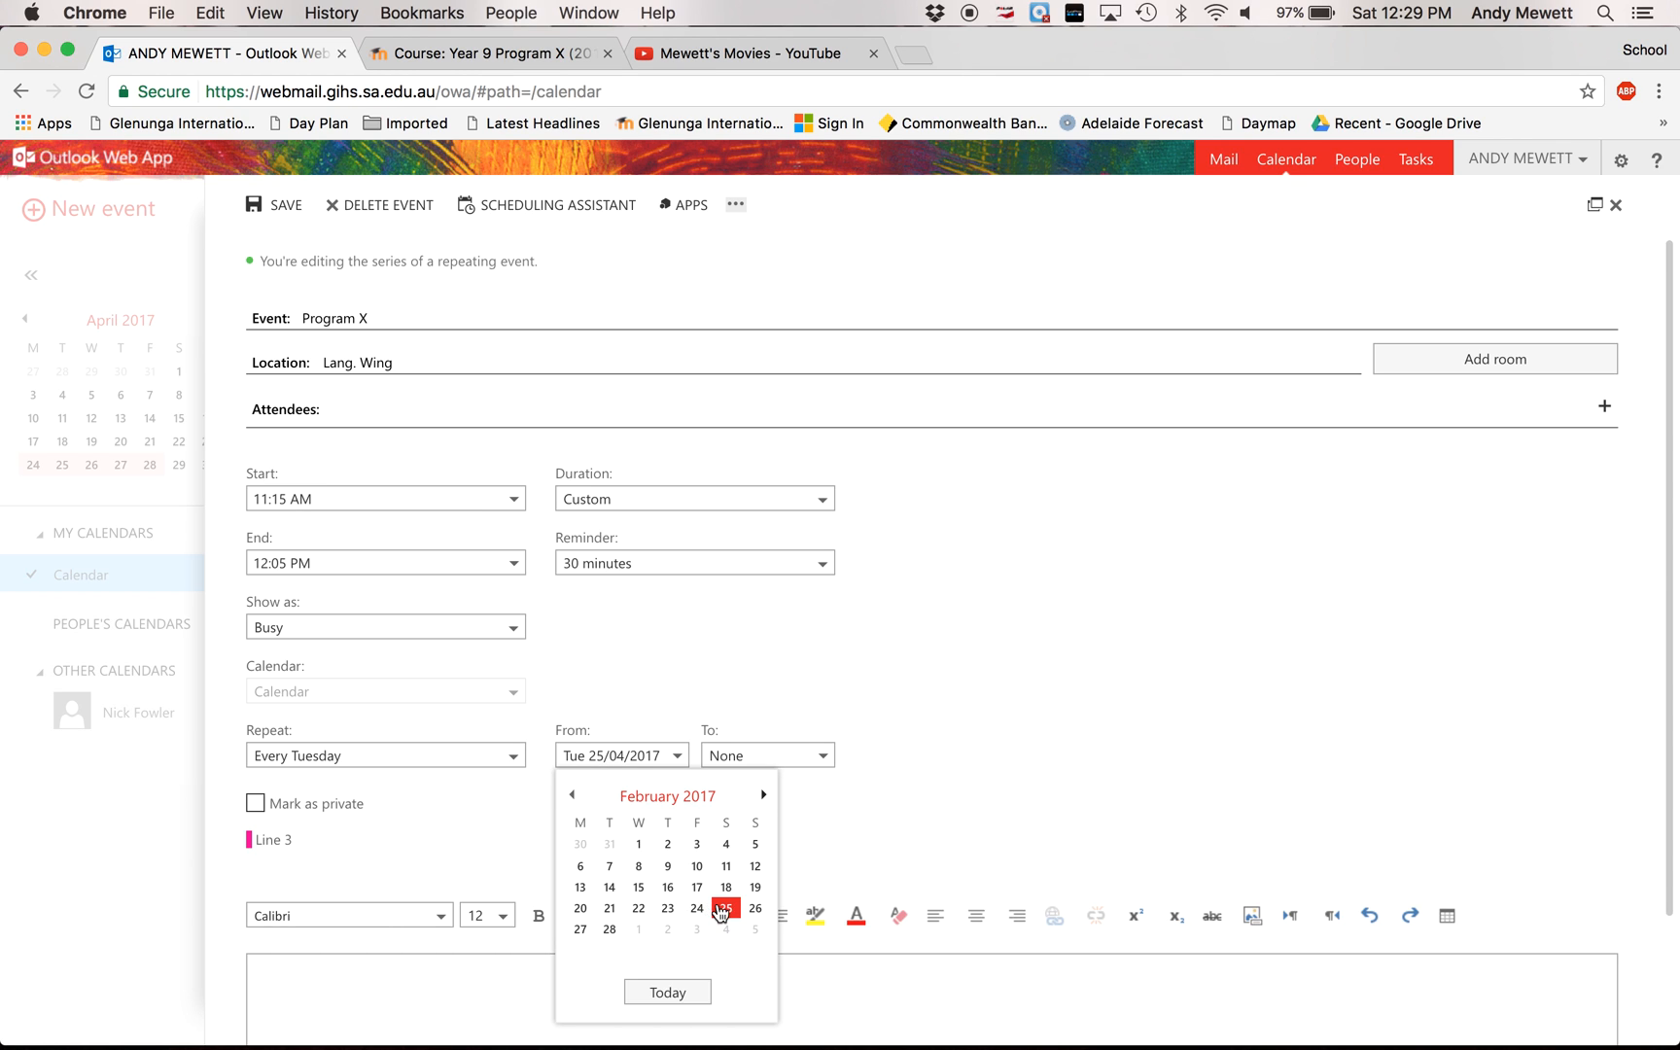
pyautogui.click(610, 930)
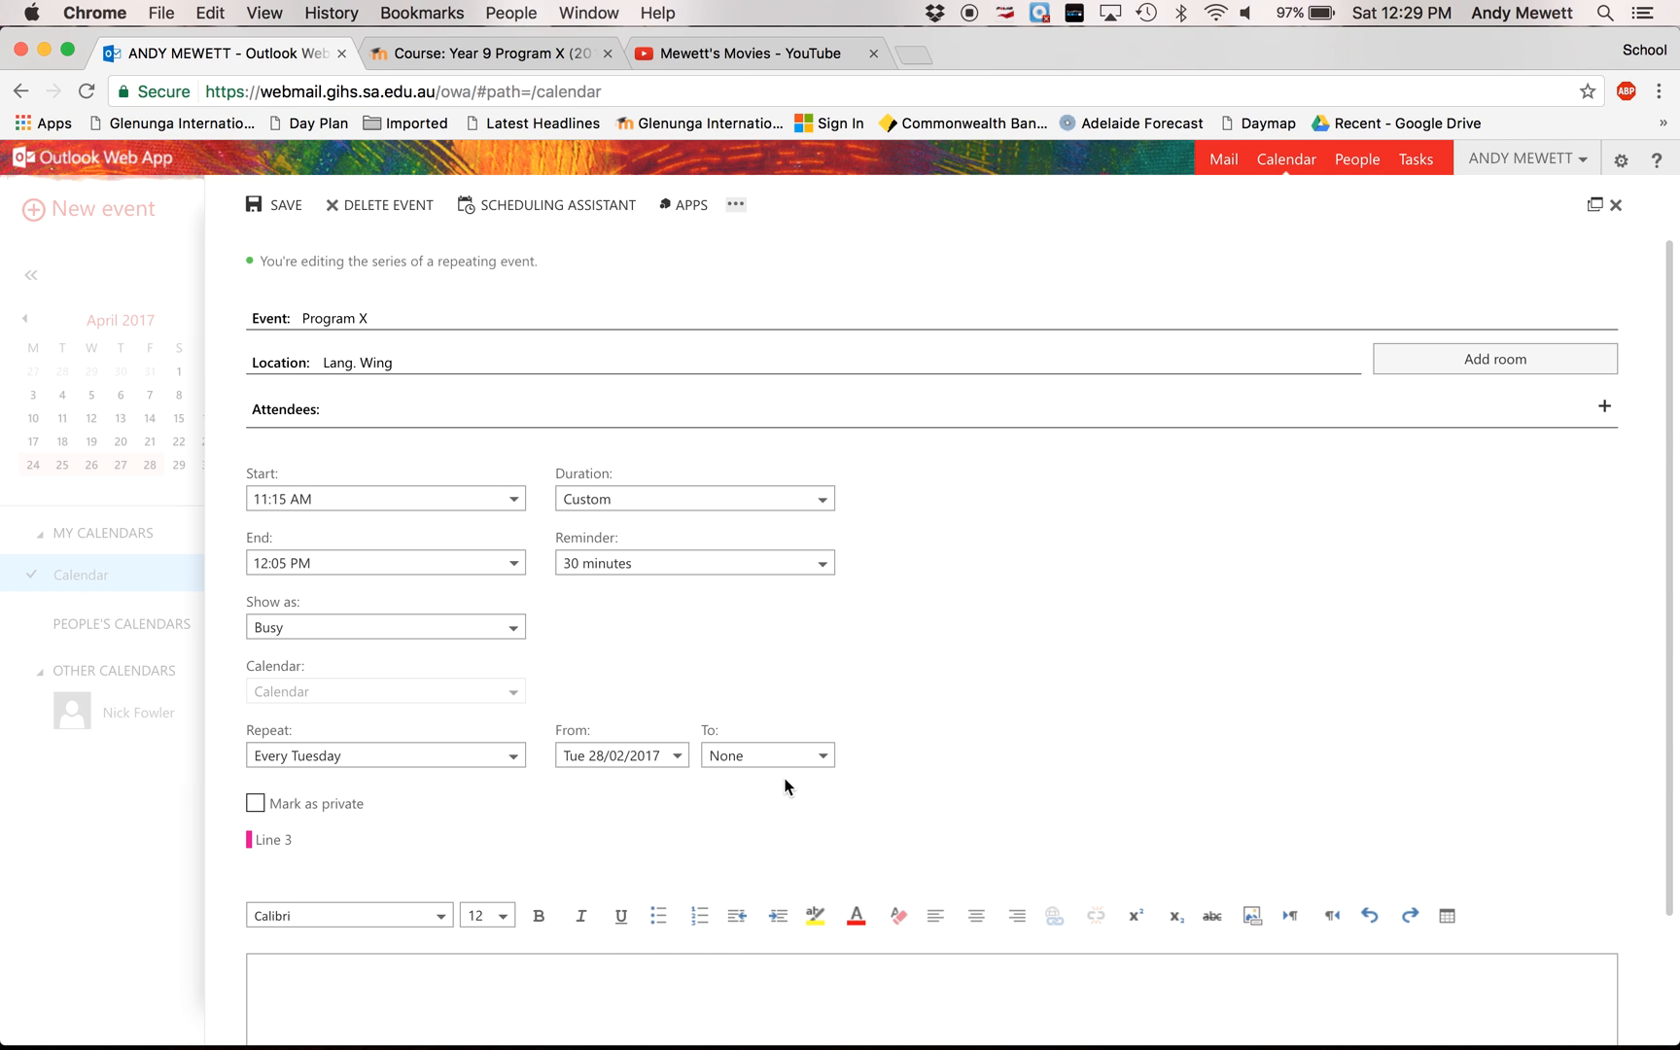
pyautogui.click(275, 205)
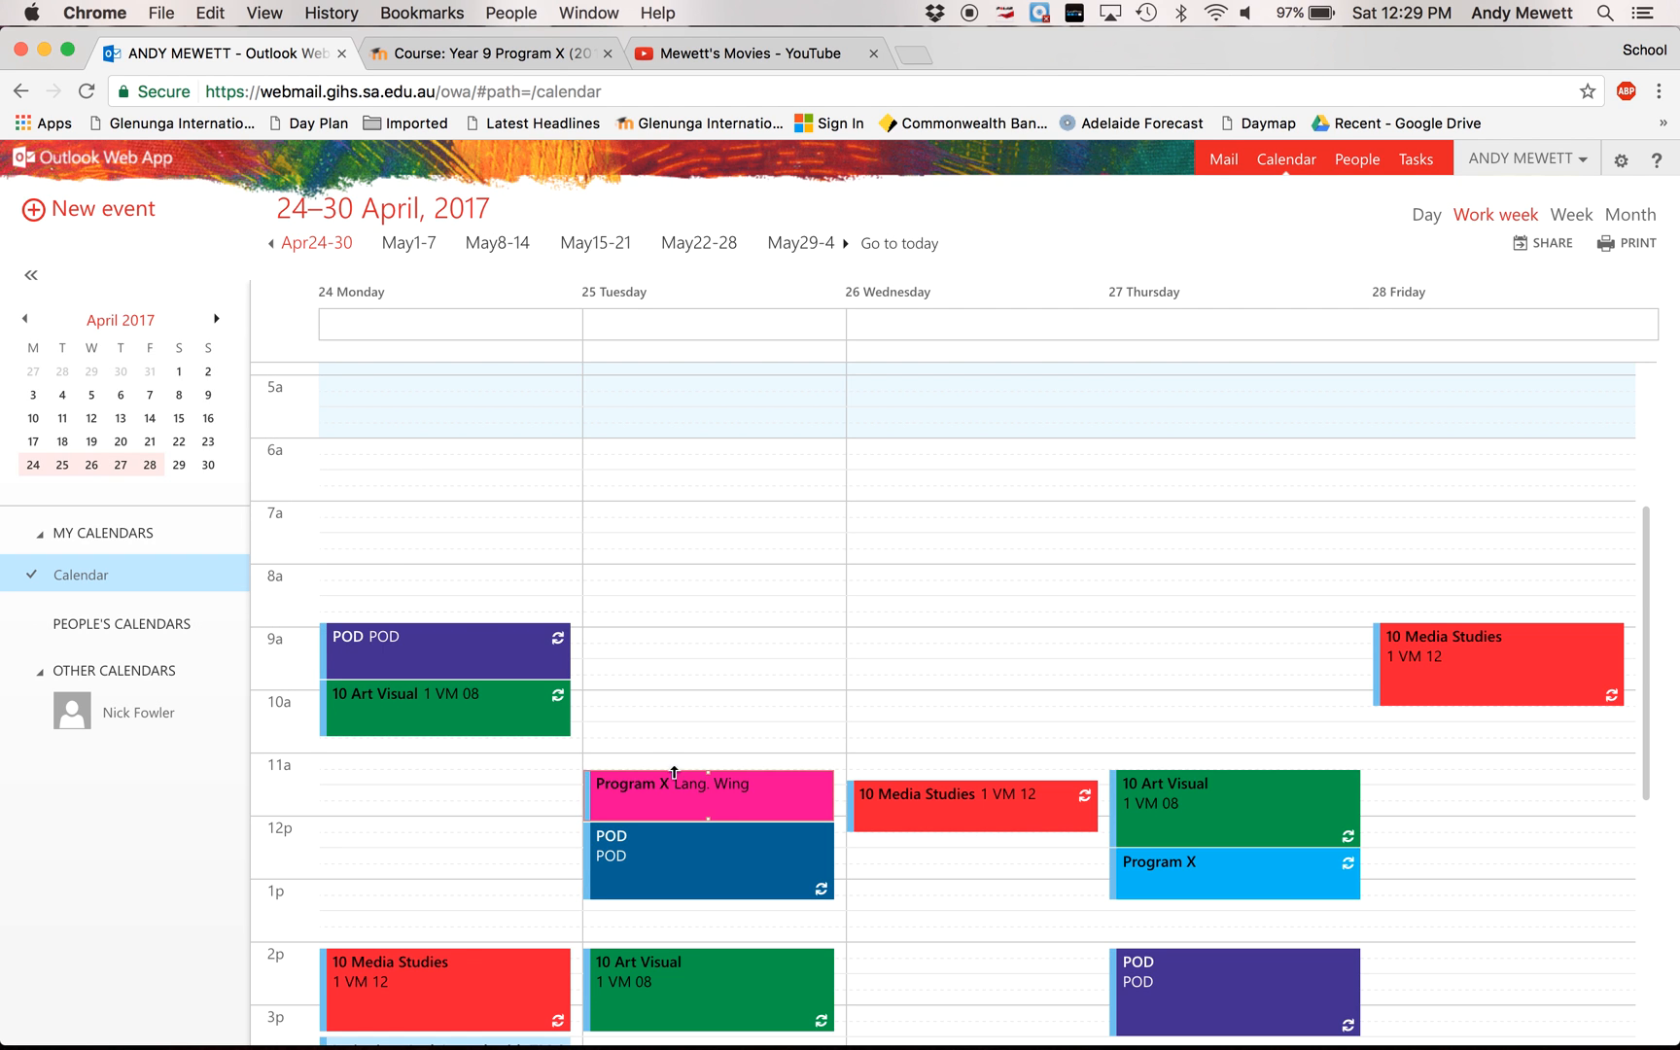
# - Check the 10–16 April week for the repeated Program X event and return to the 24–30 April week
pyautogui.click(64, 424)
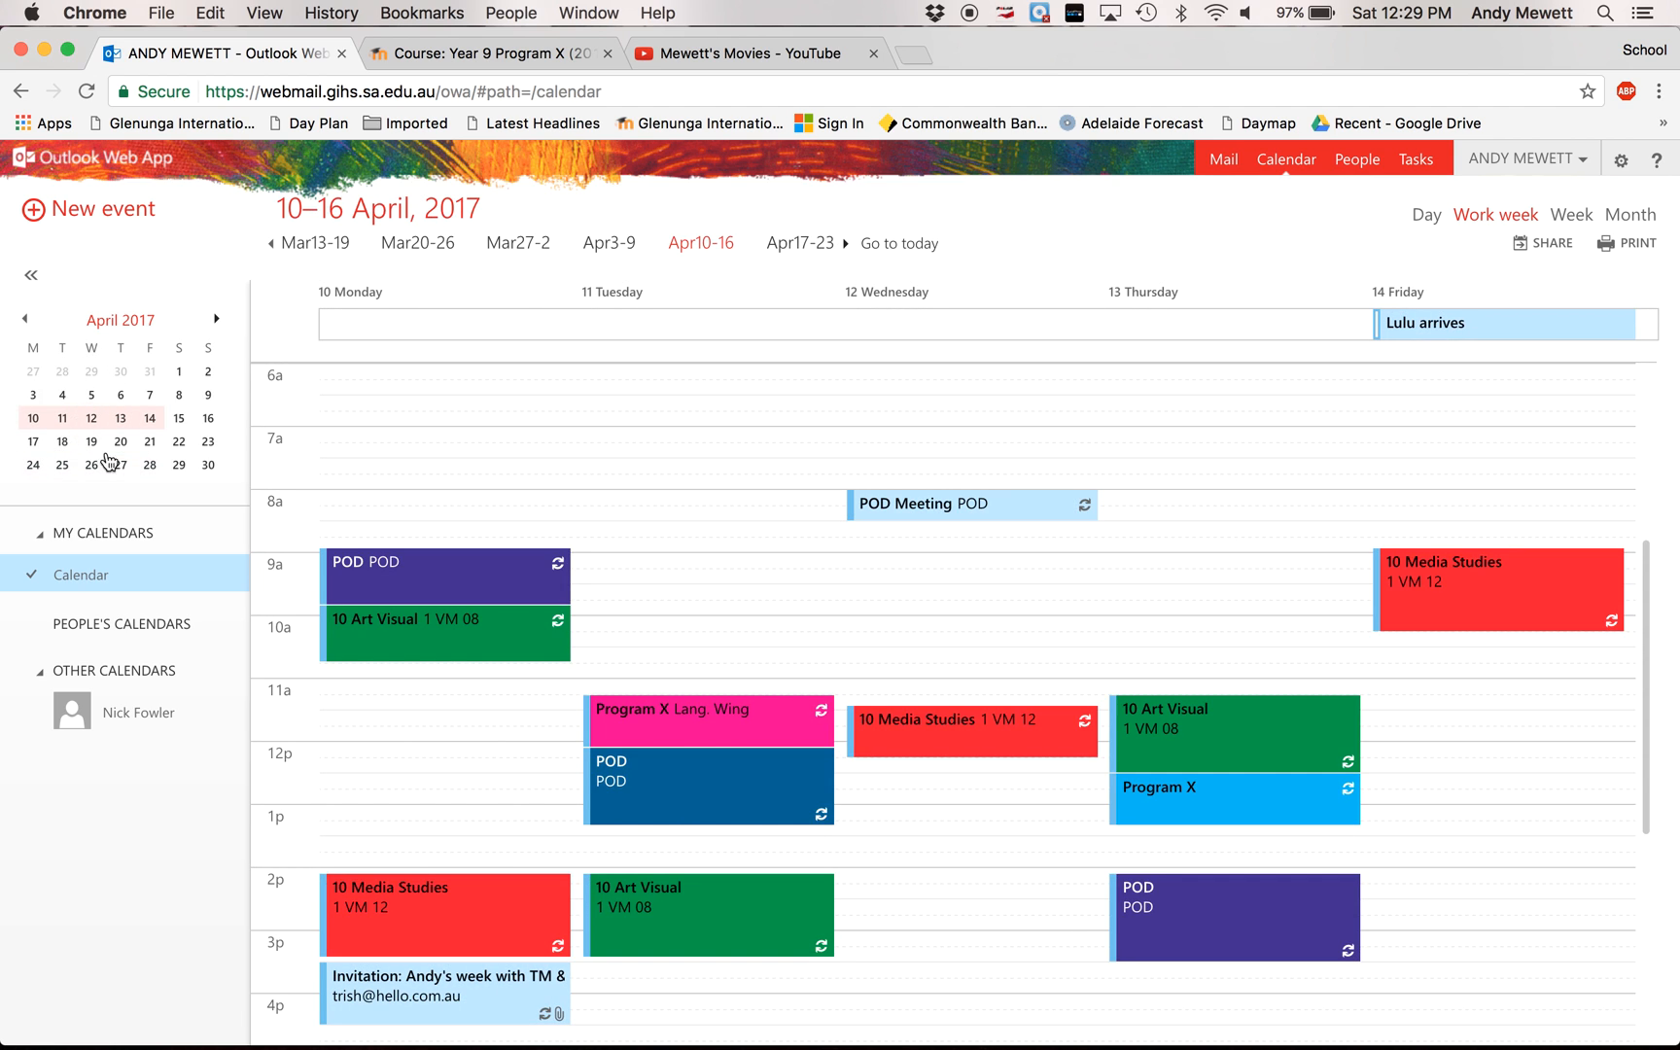
pyautogui.click(60, 465)
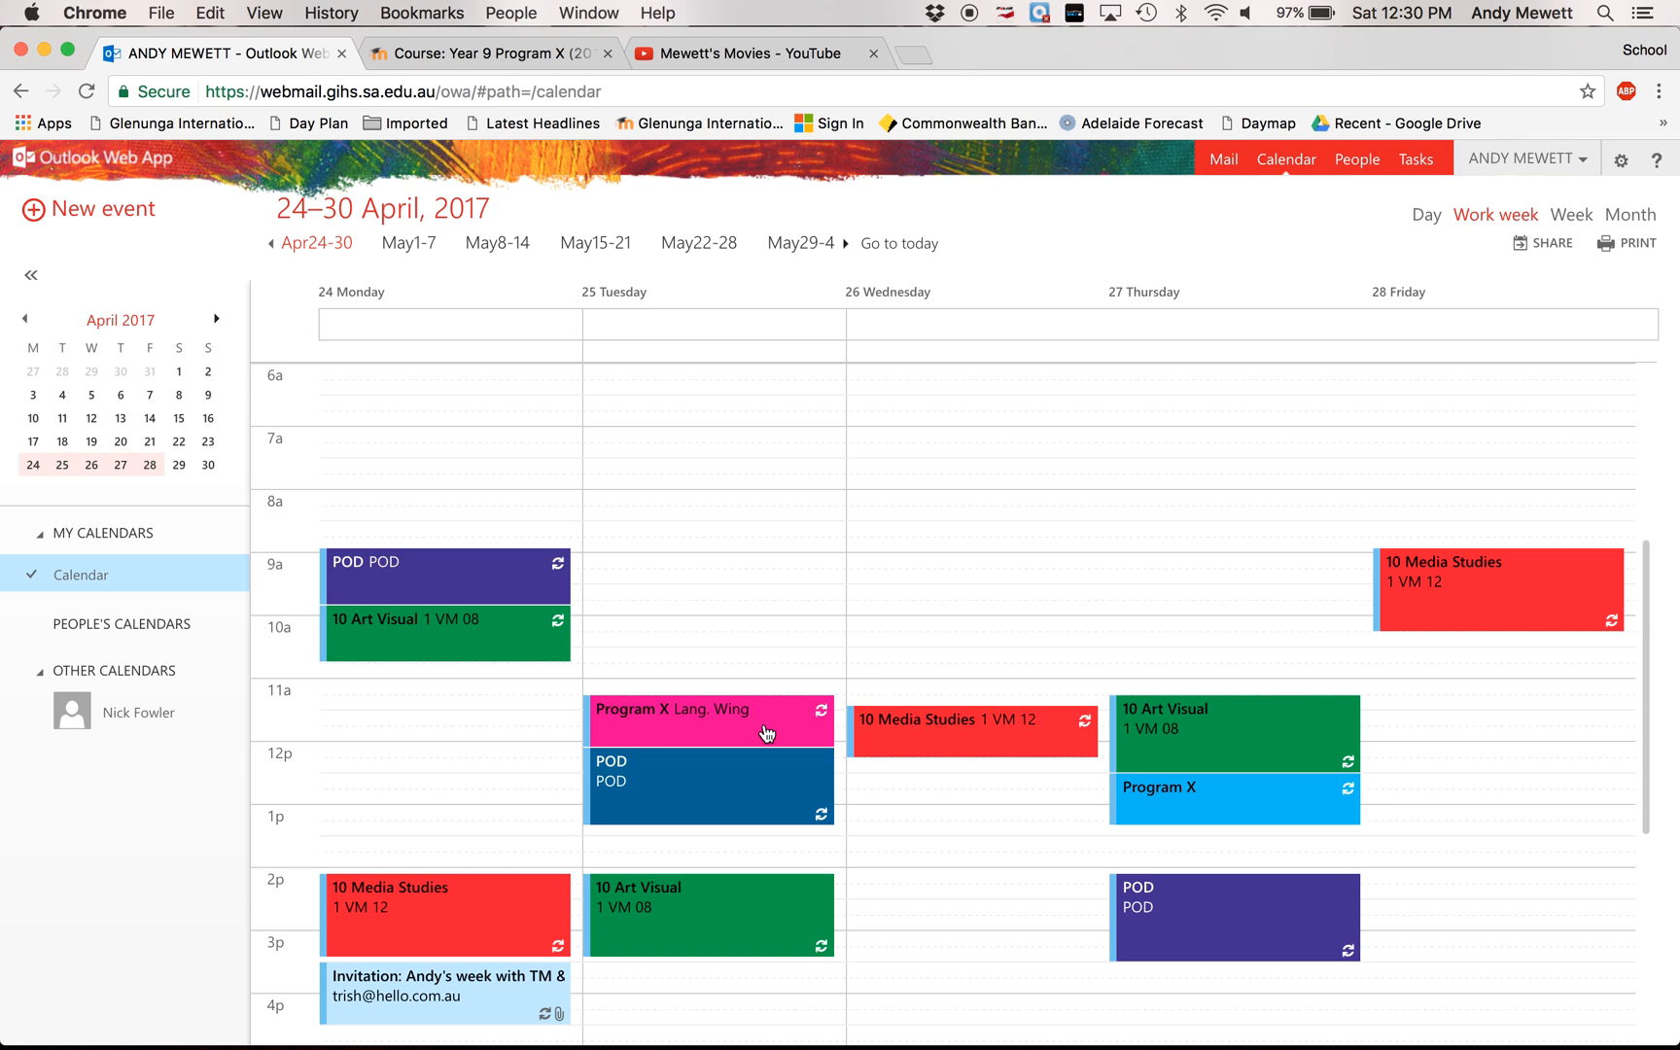
# - Create an event on Tuesday 25 April at 9:00 AM, titled as a meeting with a colleague and located in the calendar owner's office
pyautogui.doubleClick(612, 551)
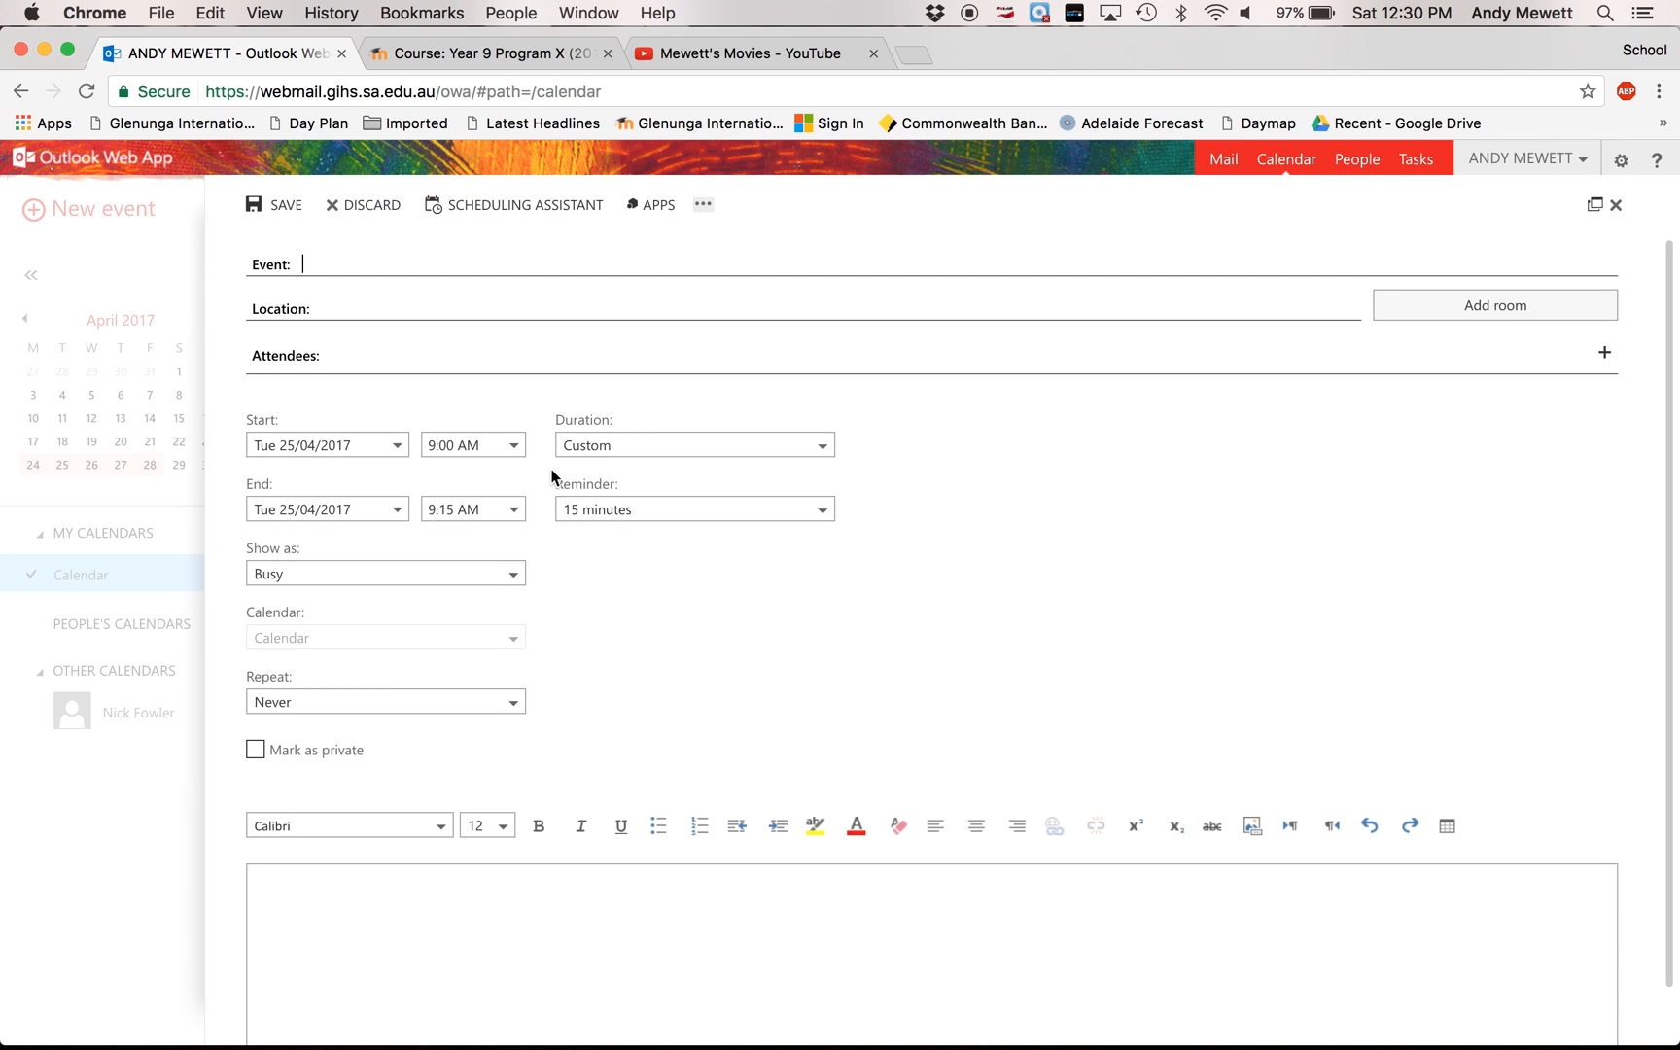
pyautogui.write('Meet')
pyautogui.write('ing ')
pyautogui.write('with M')
pyautogui.write('r. Fowler')
pyautogui.write('Mr.Mewe')
pyautogui.write("tt's")
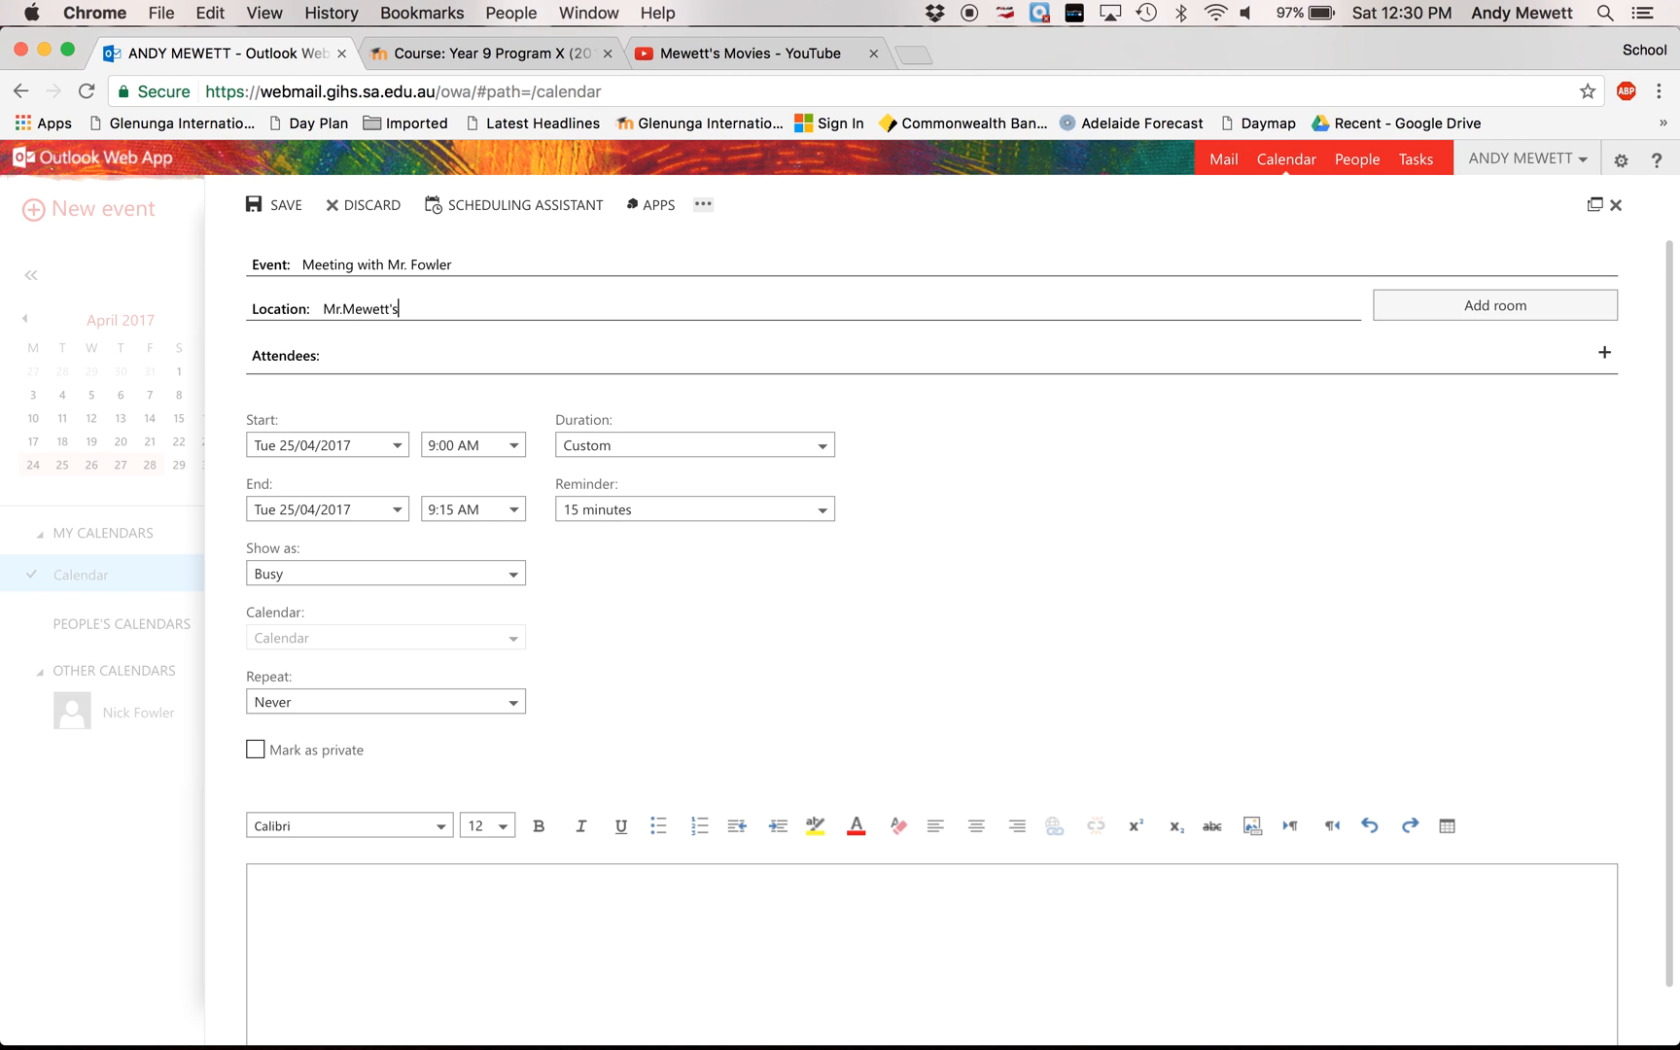
pyautogui.write(' office')
# - Add the colleague from the suggested contacts as the meeting's attendee and set the reminder to 12 hours
pyautogui.click(428, 362)
pyautogui.write('nick')
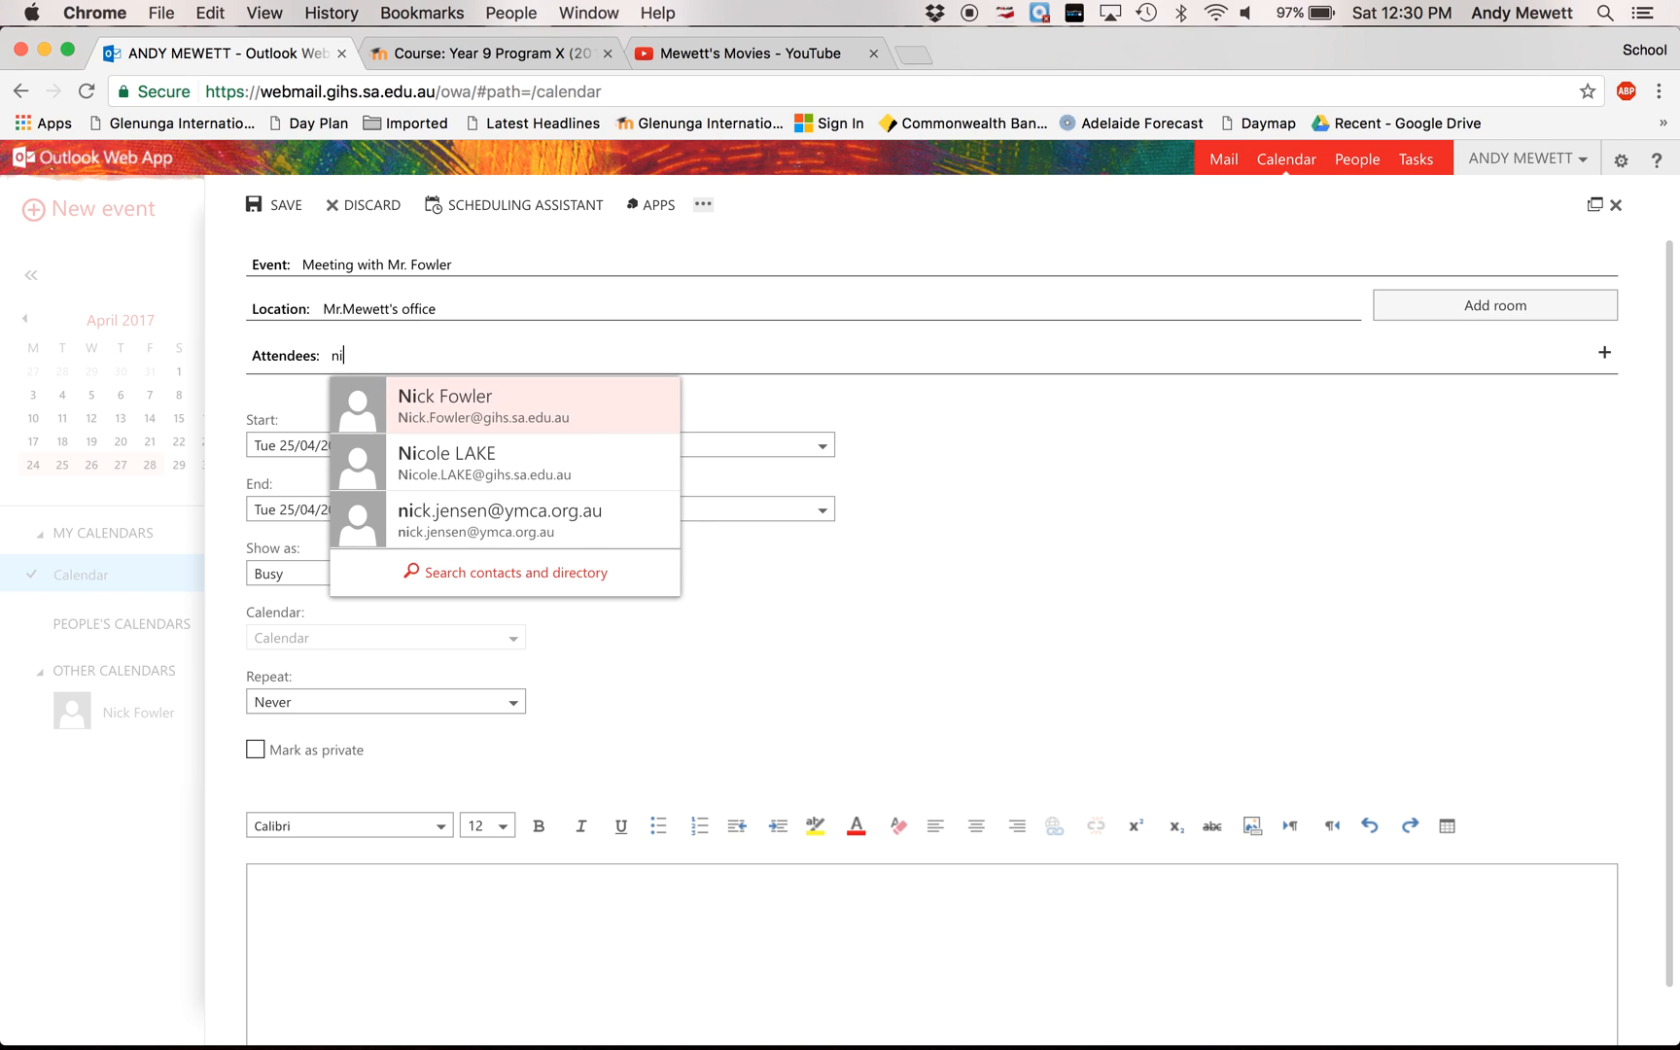
pyautogui.click(455, 397)
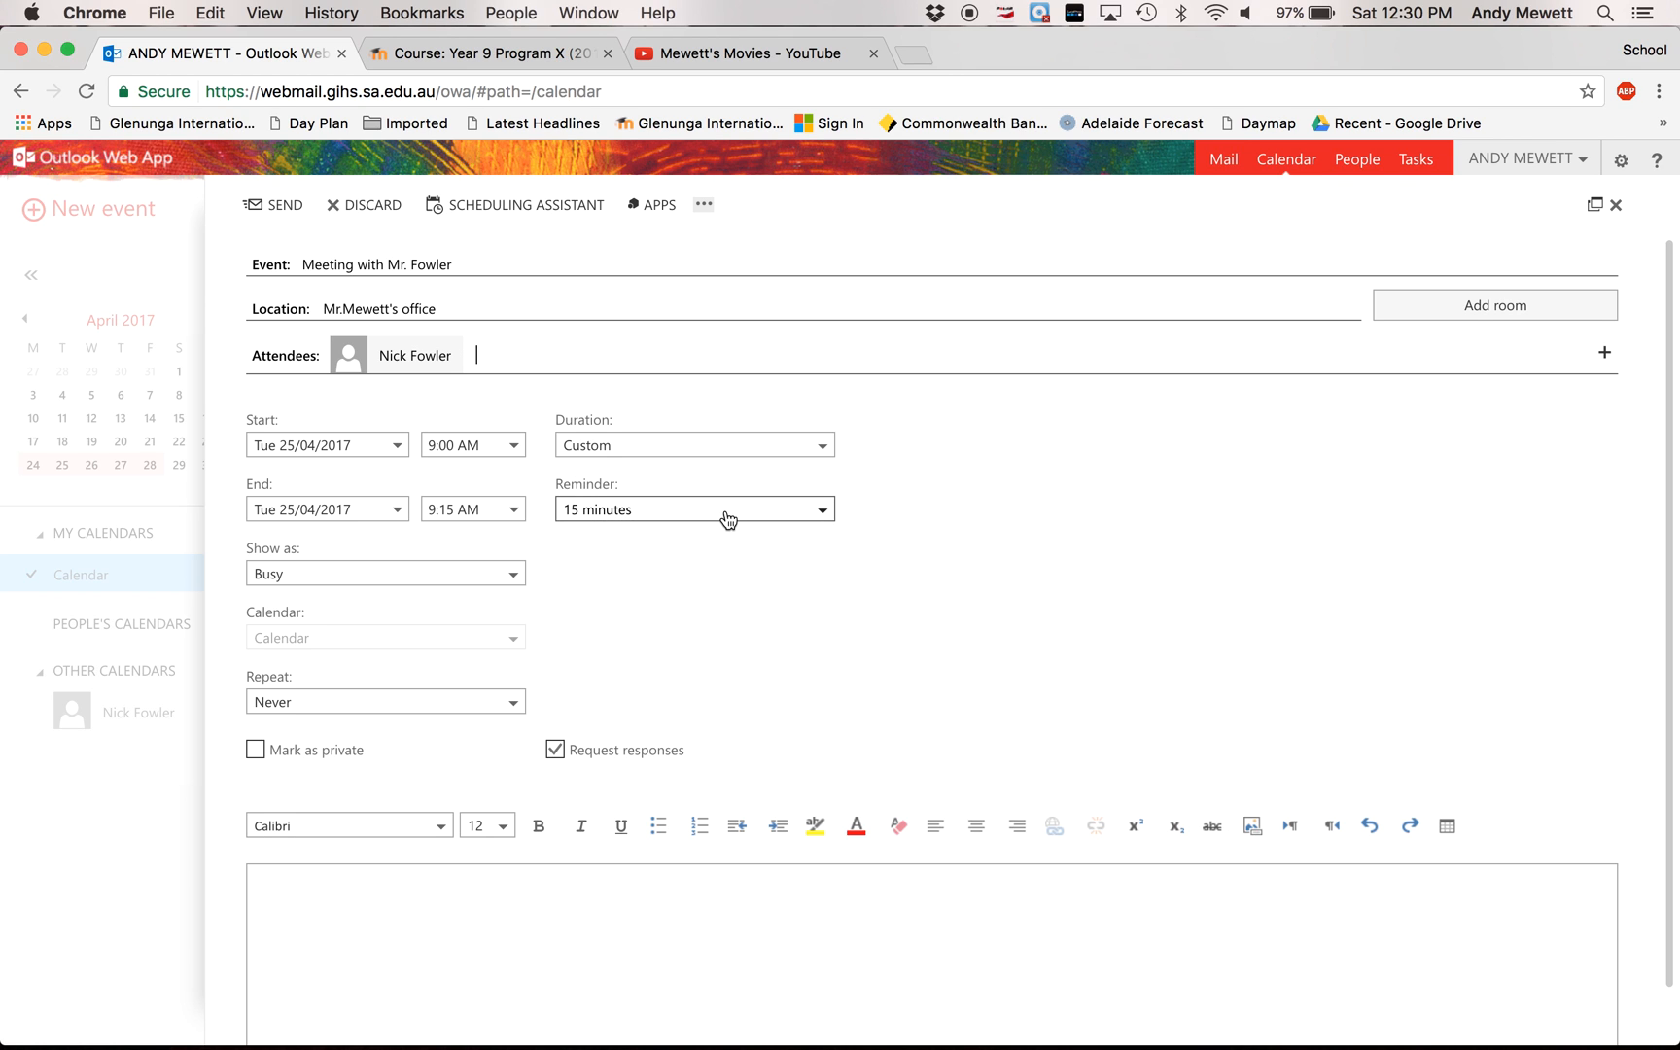
pyautogui.click(825, 517)
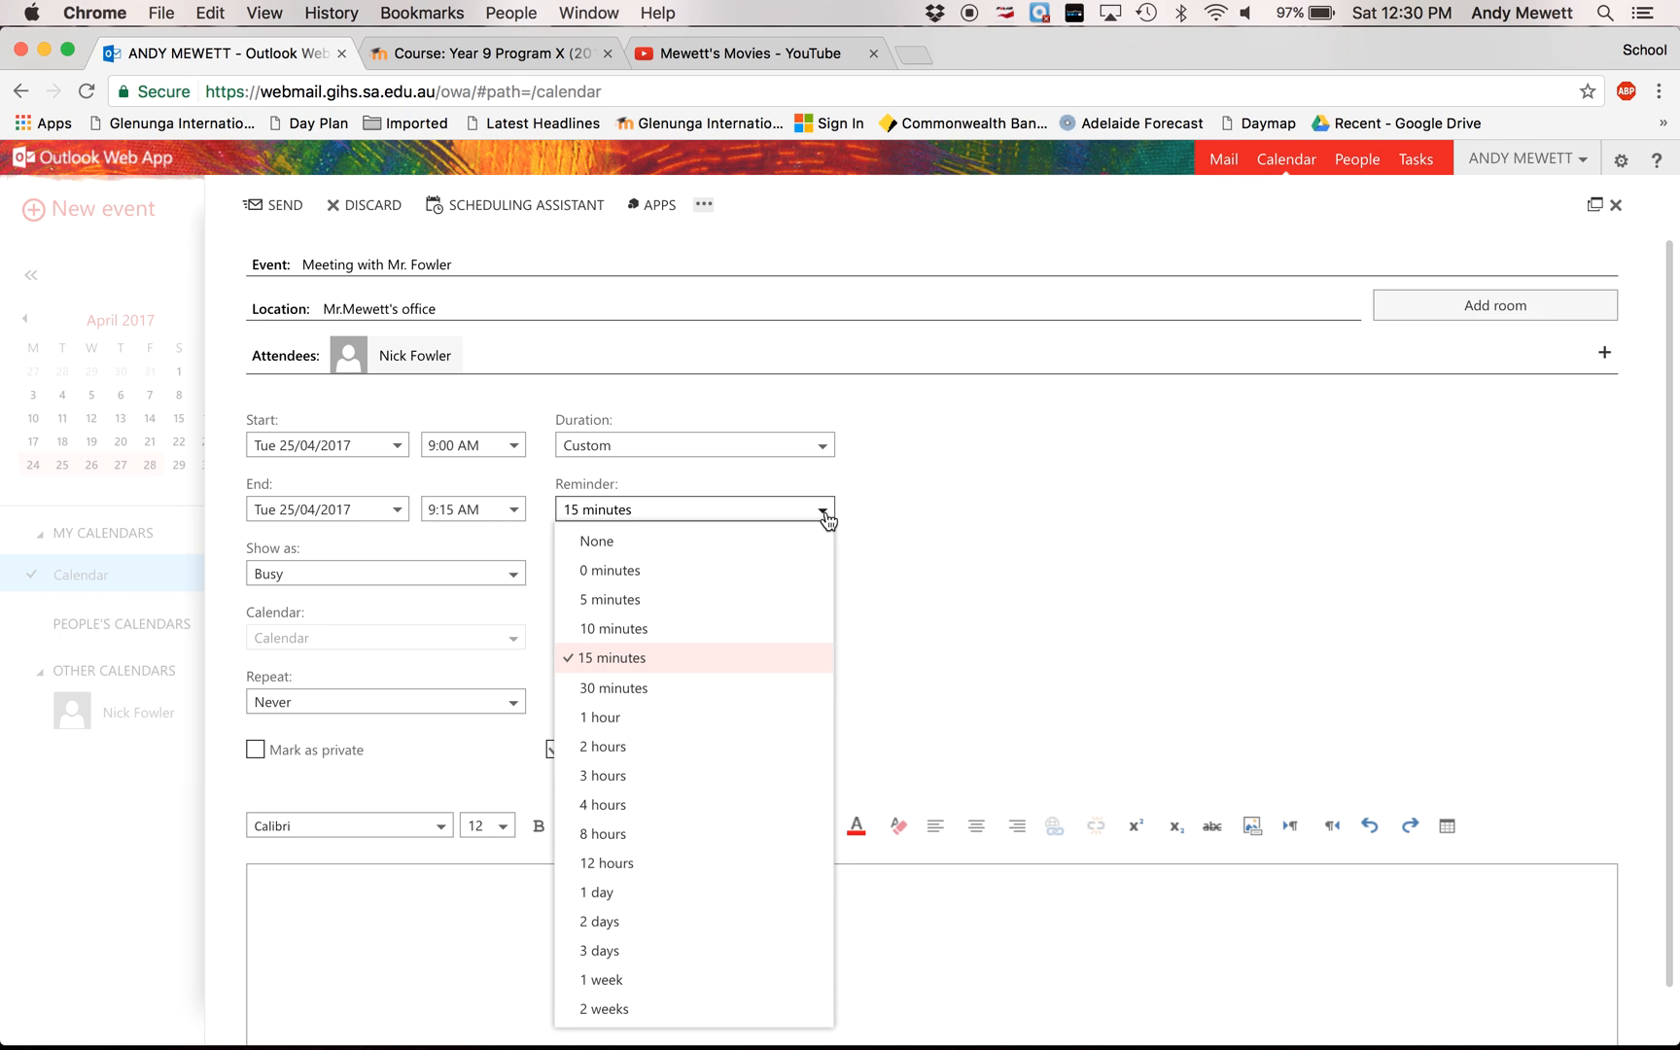
pyautogui.click(626, 868)
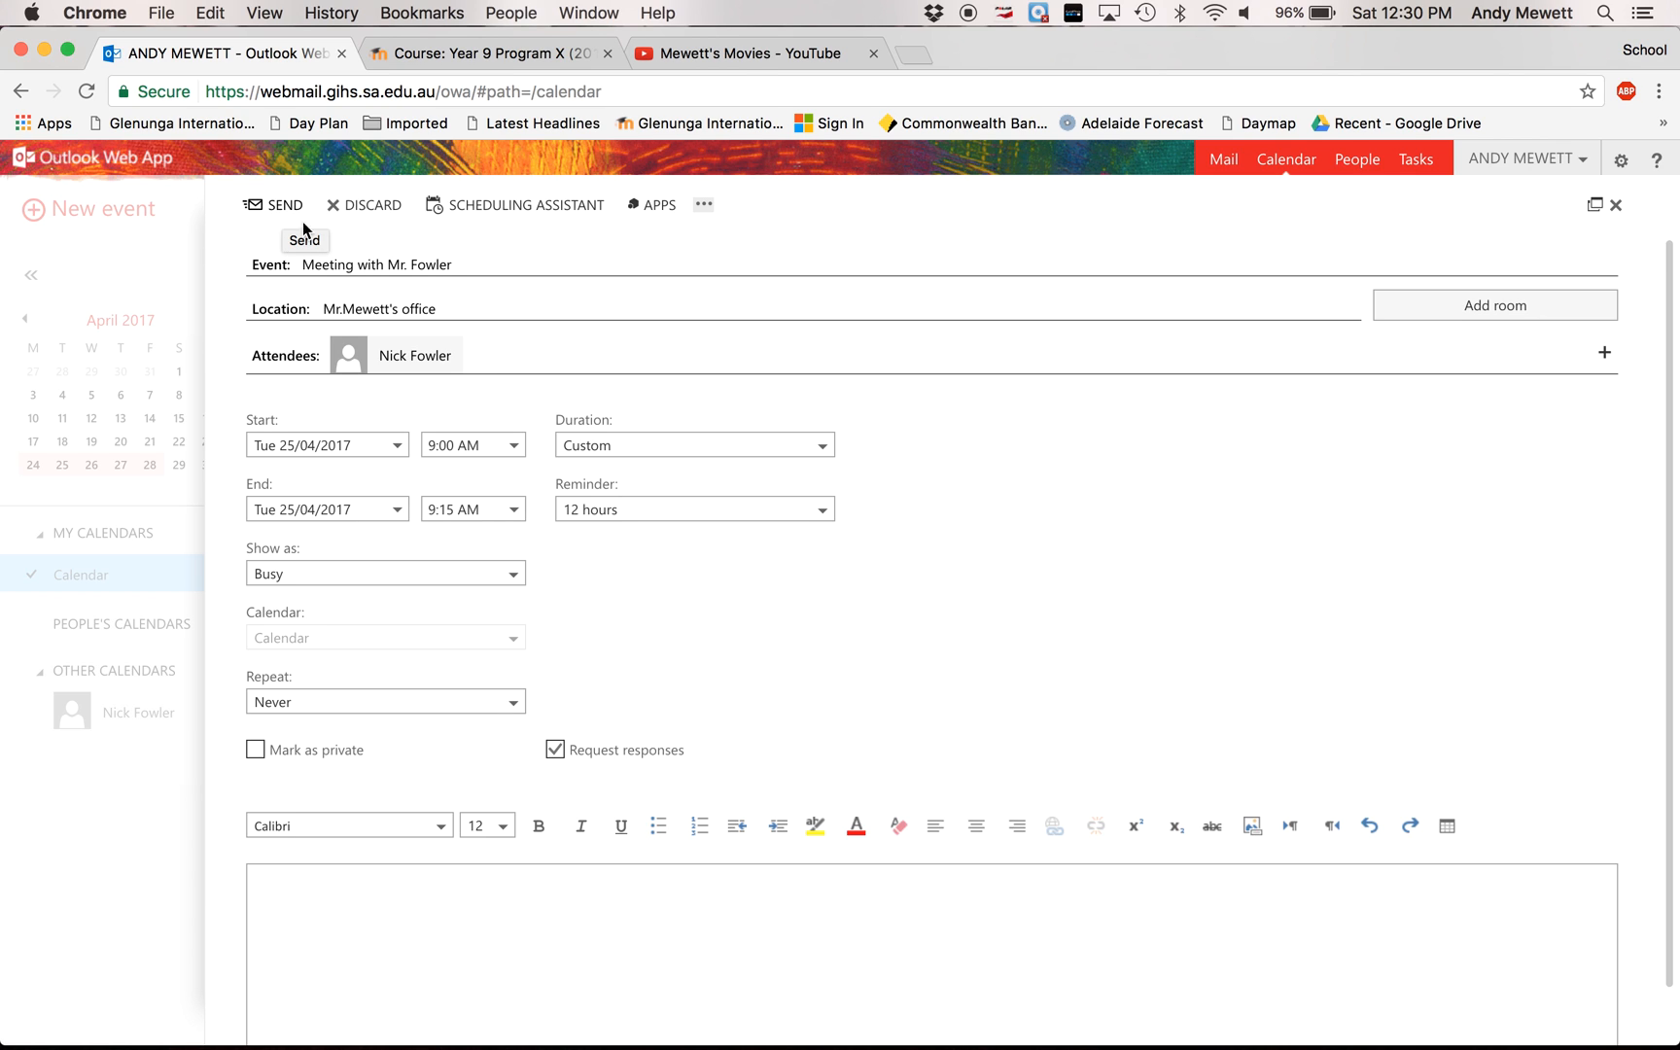
# - Remove the attendee from the 9:00 AM meeting and save the event
pyautogui.click(488, 362)
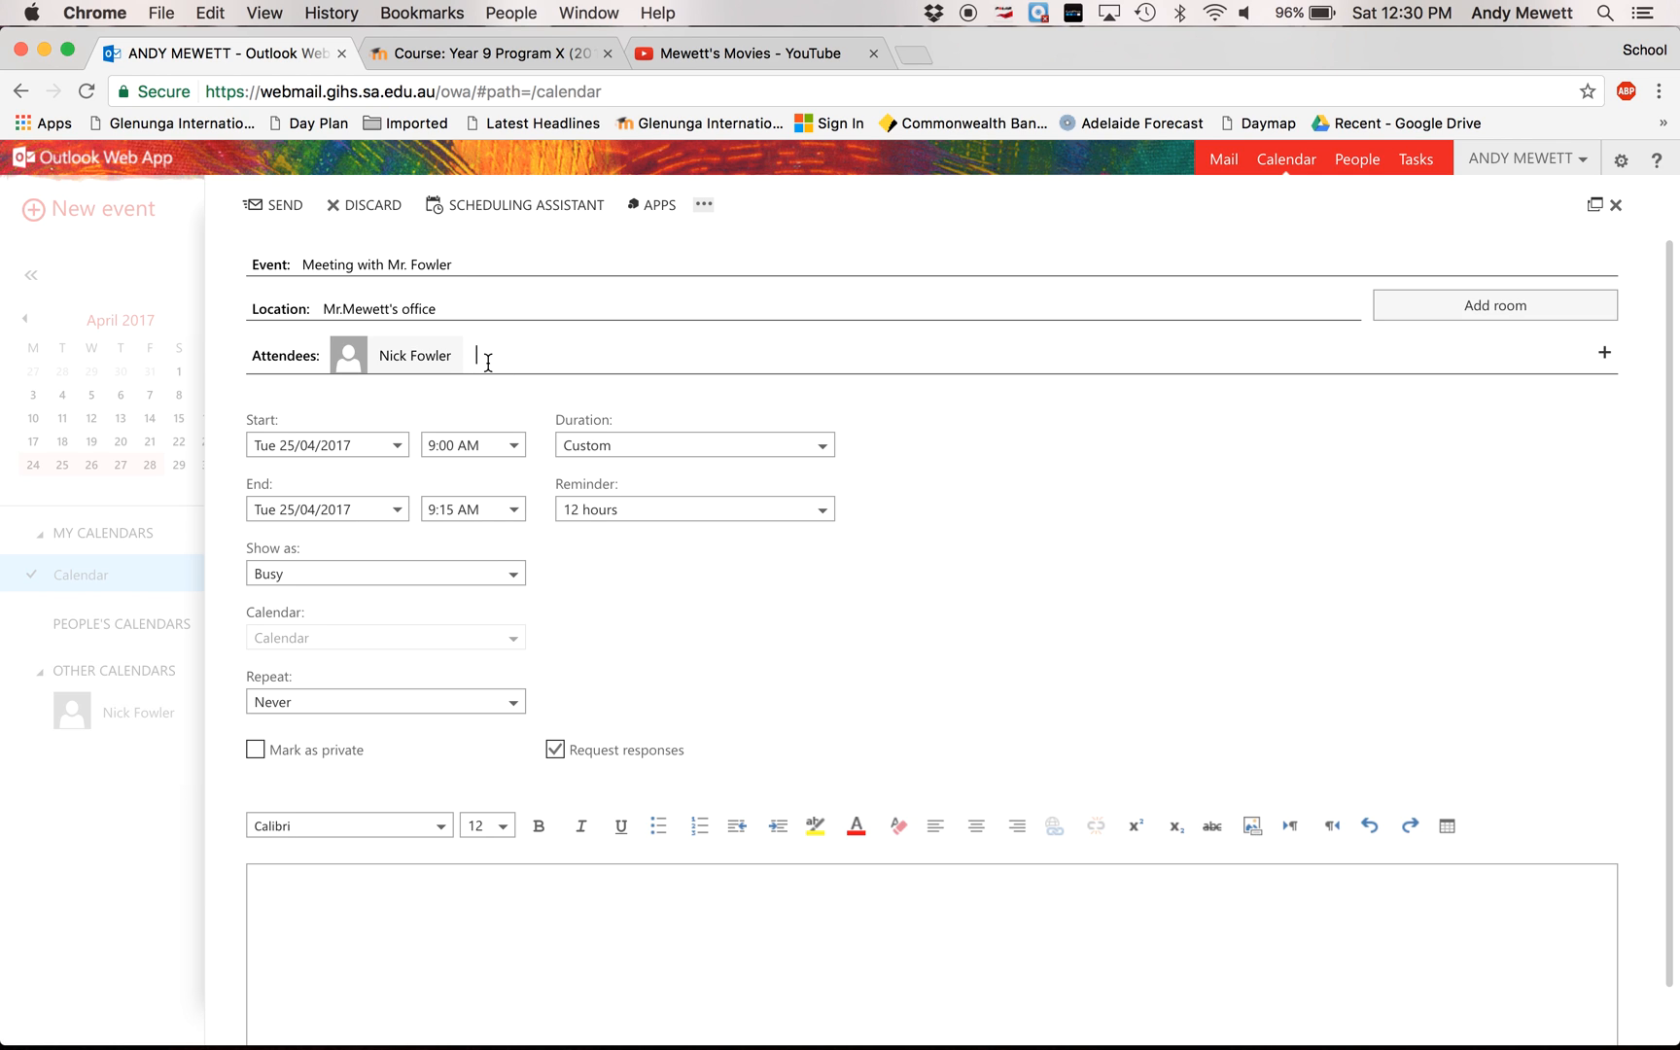
pyautogui.press('BackSpace')
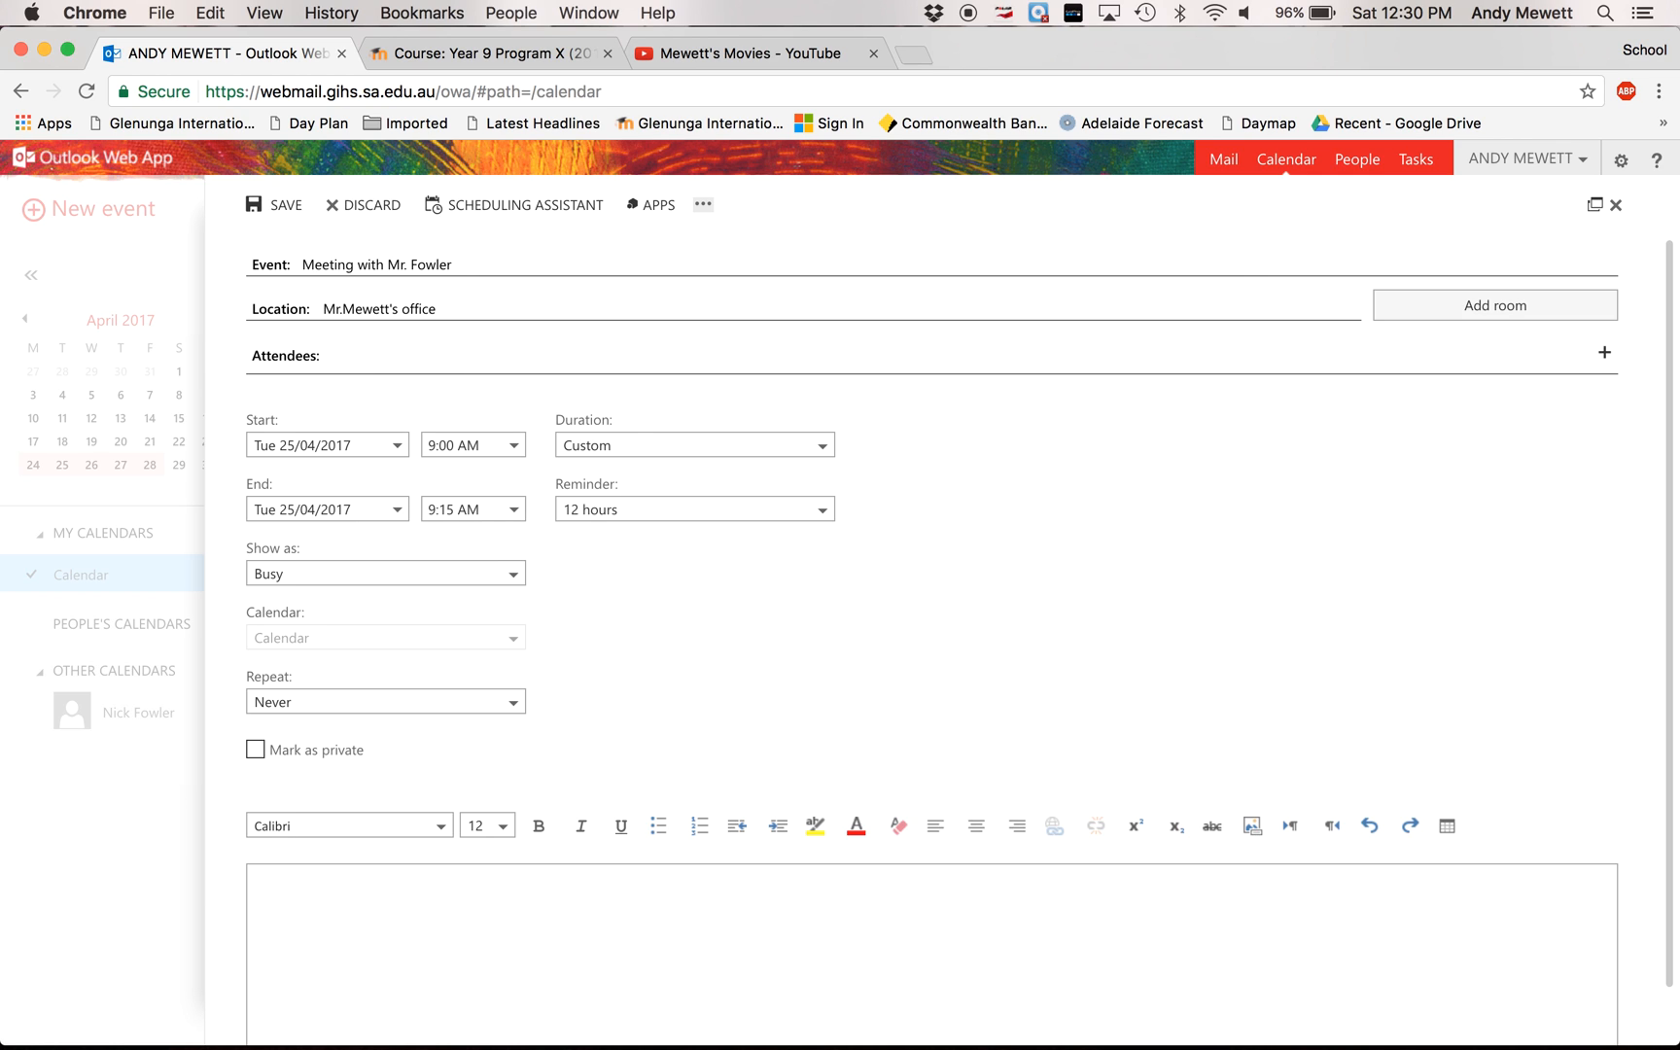
pyautogui.click(285, 204)
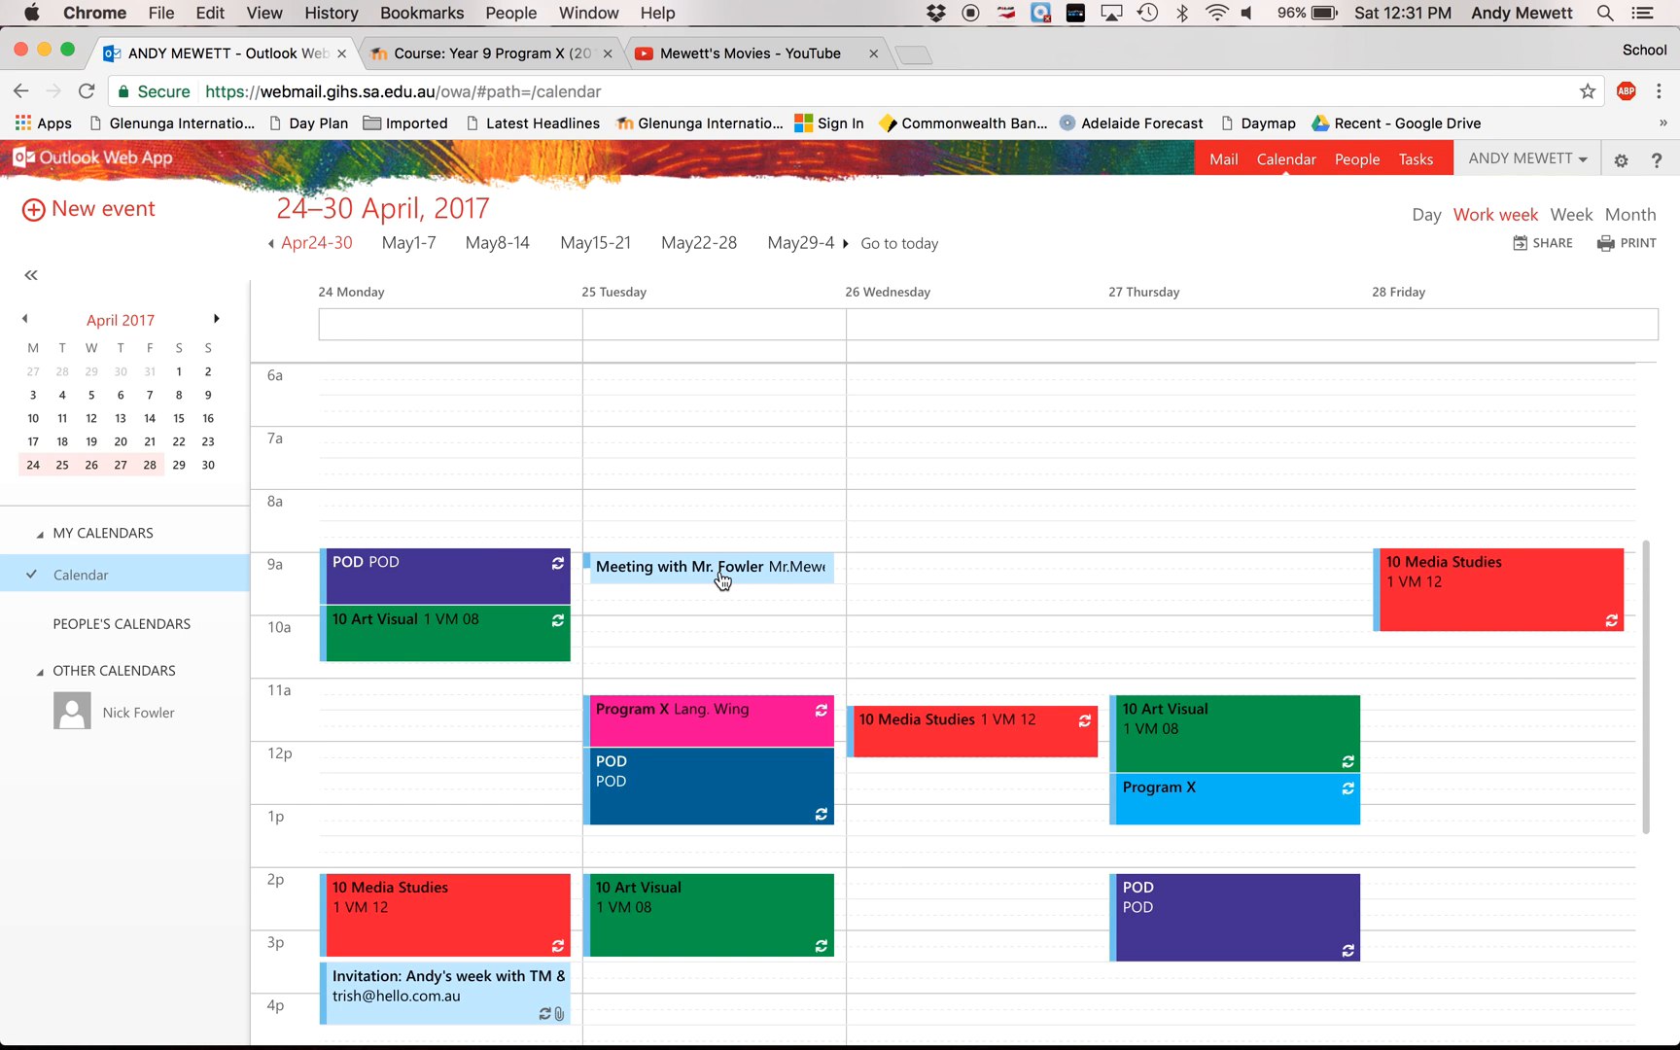
# - Move the Tuesday morning meeting to 9:30 AM and open its details
pyautogui.moveTo(721, 580); pyautogui.dragTo(723, 618)
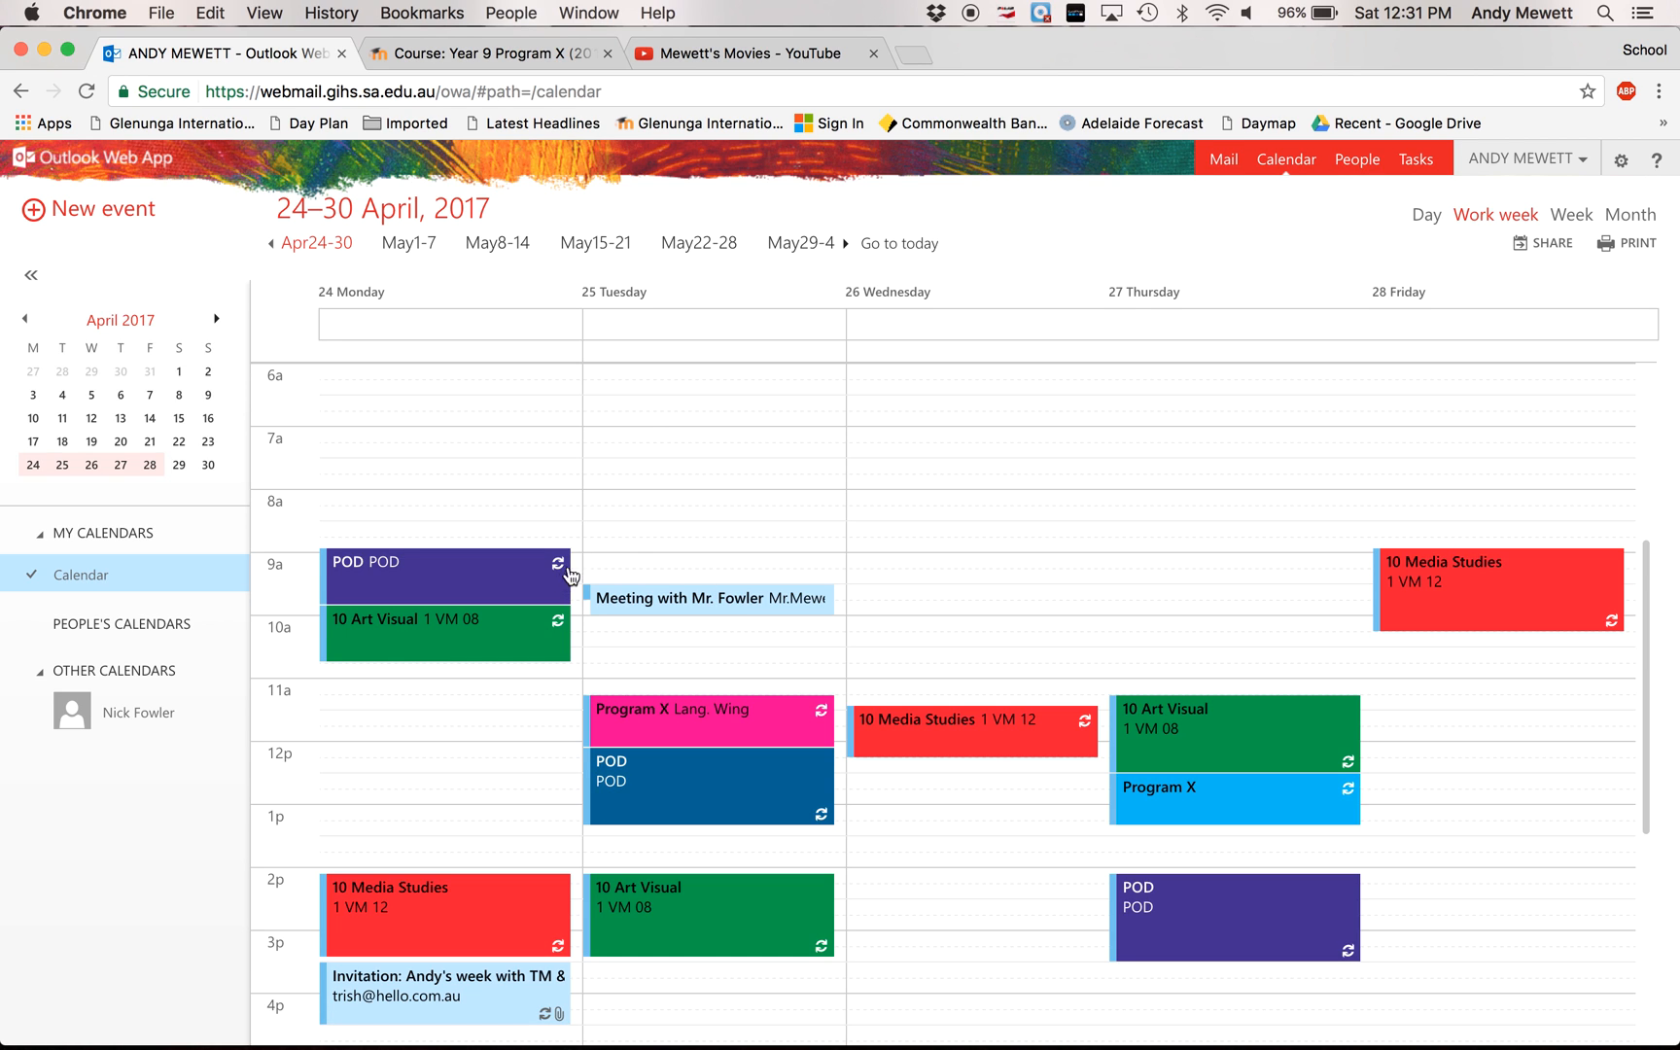
pyautogui.click(687, 599)
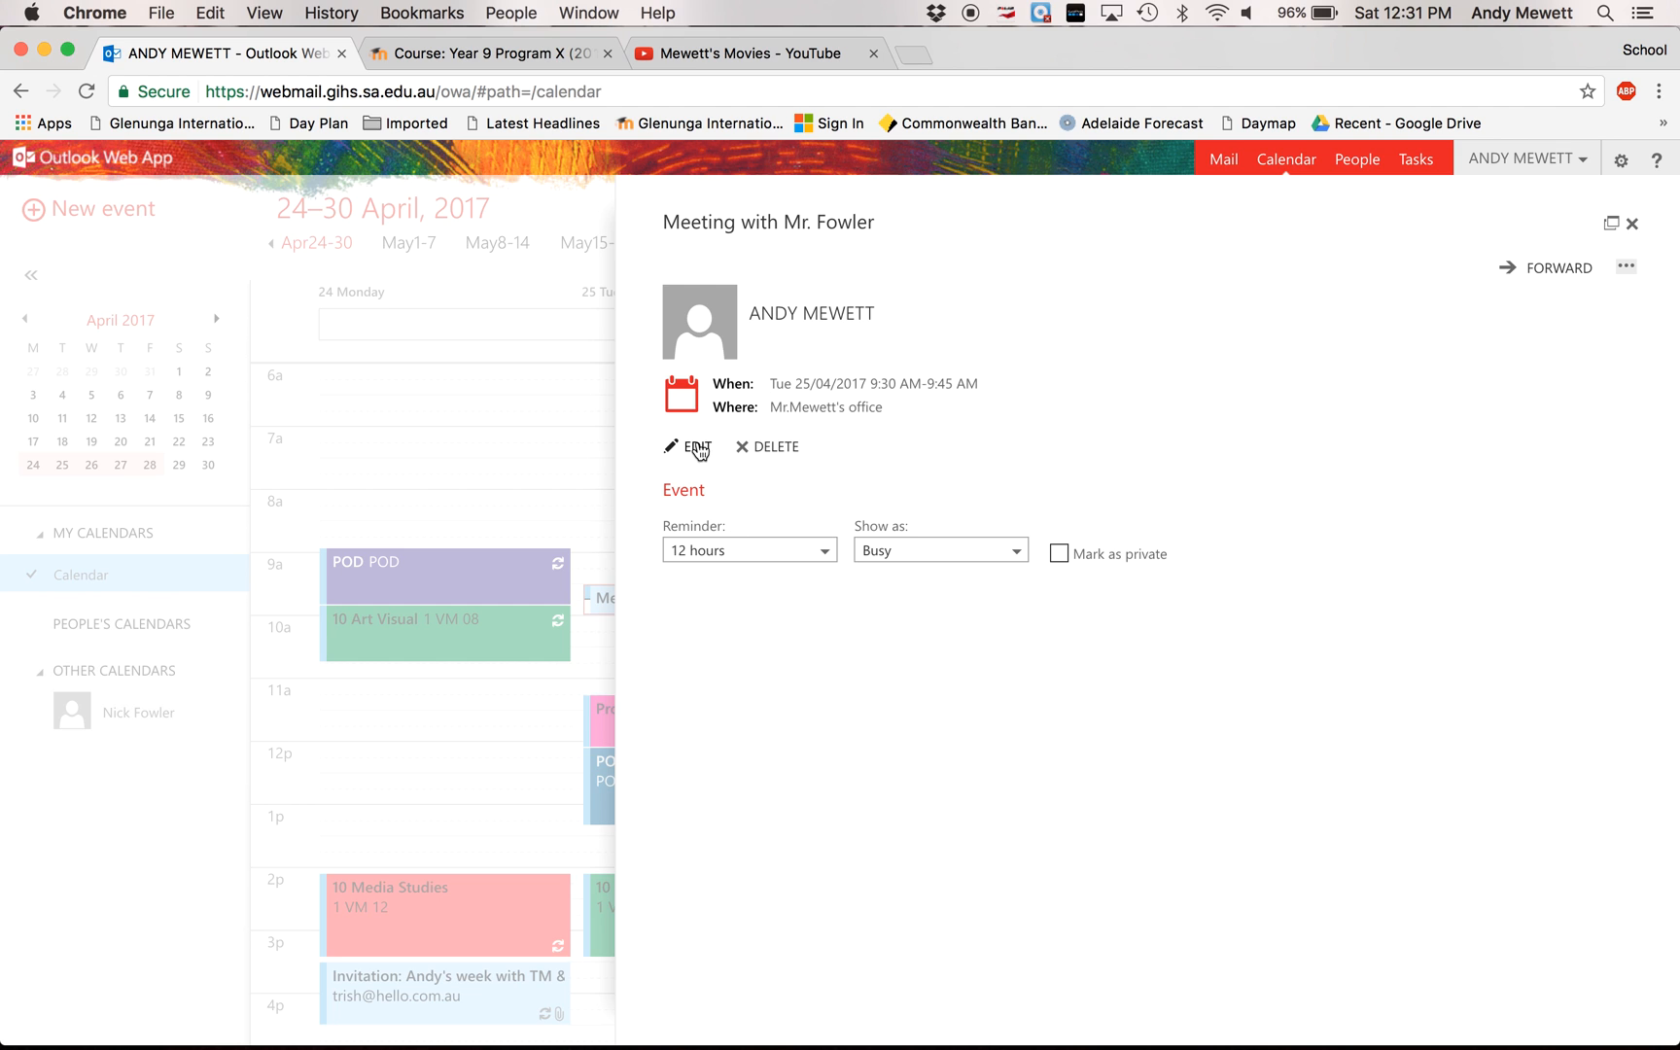
# - Delete the 9:30 AM meeting on Tuesday 25 April from the calendar
pyautogui.click(697, 449)
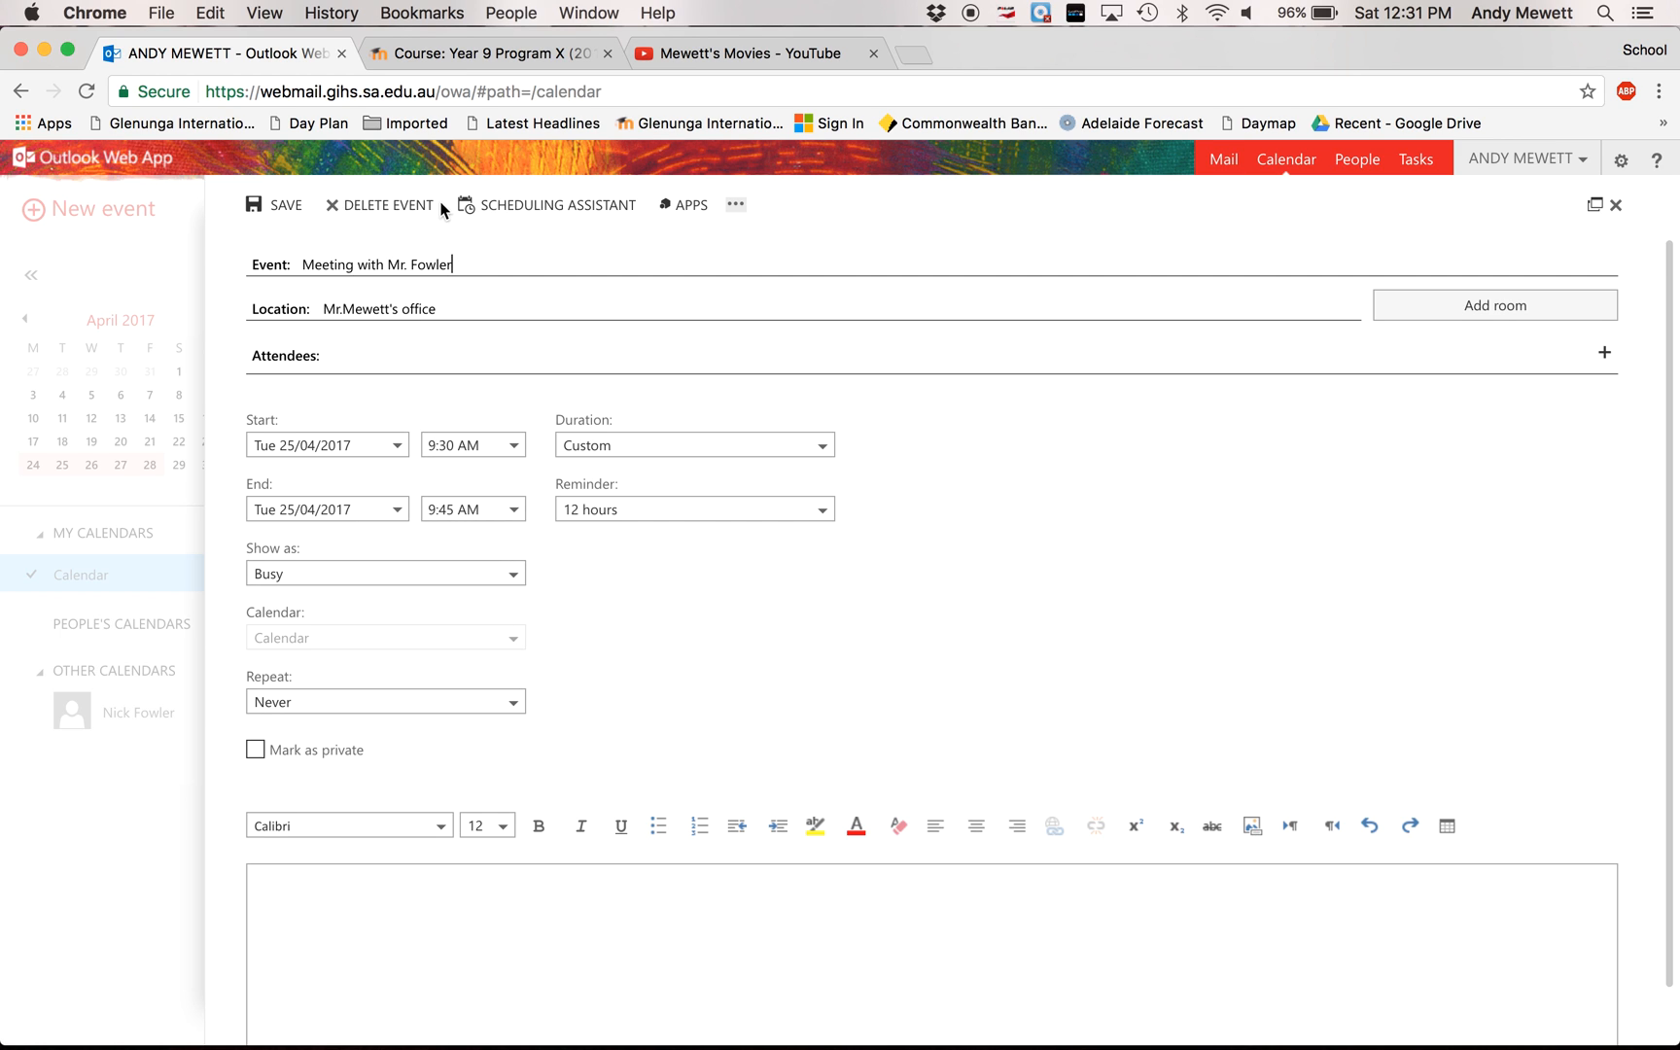
pyautogui.click(377, 210)
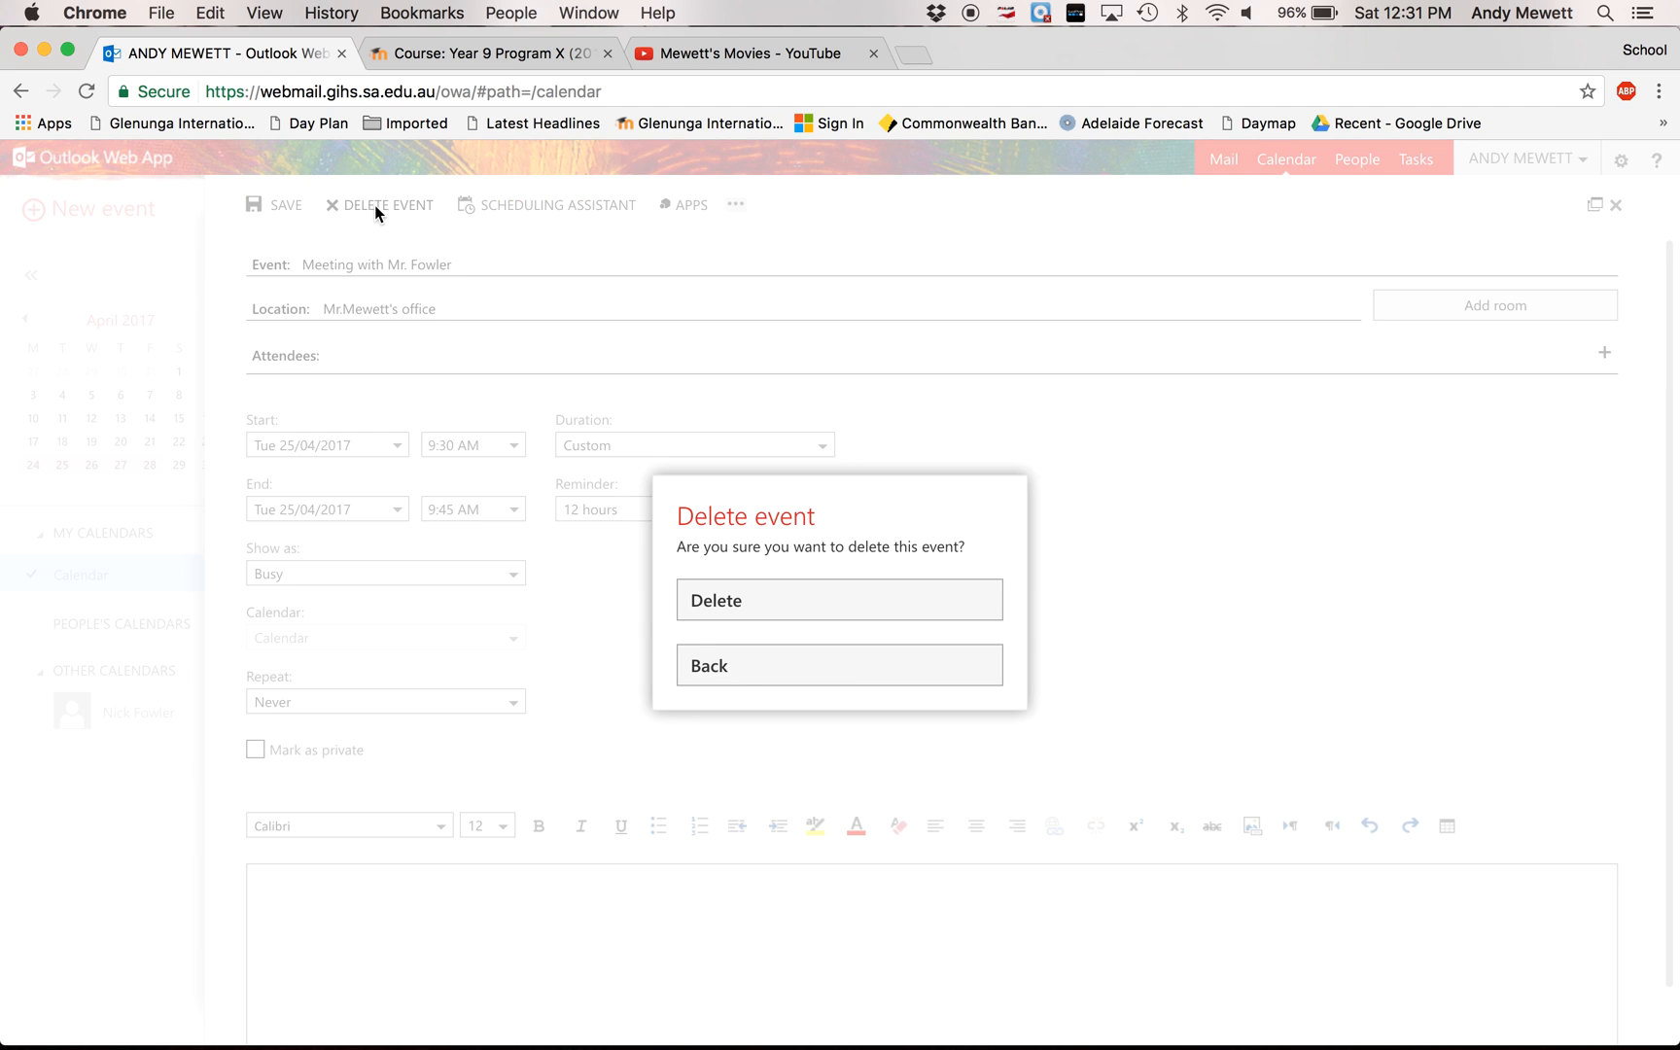
pyautogui.click(750, 606)
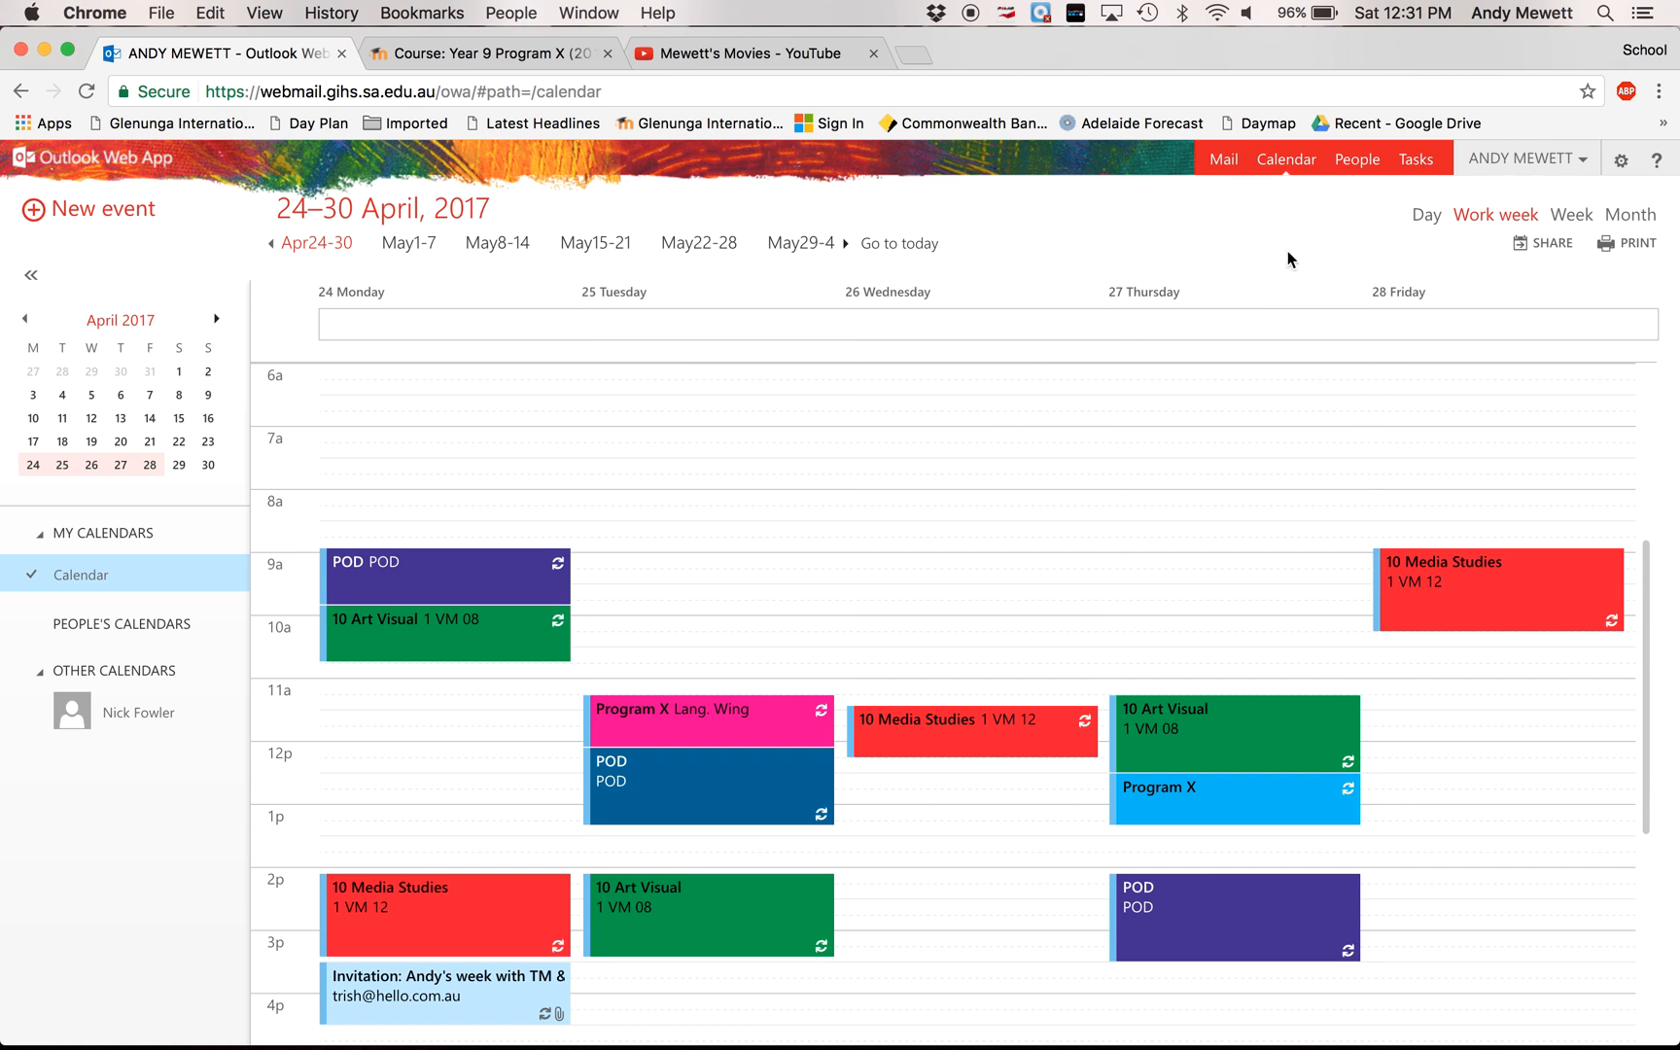
# - Create and save a task with the subject "Marking for Art", due Sunday 26/02/2017
pyautogui.click(1415, 163)
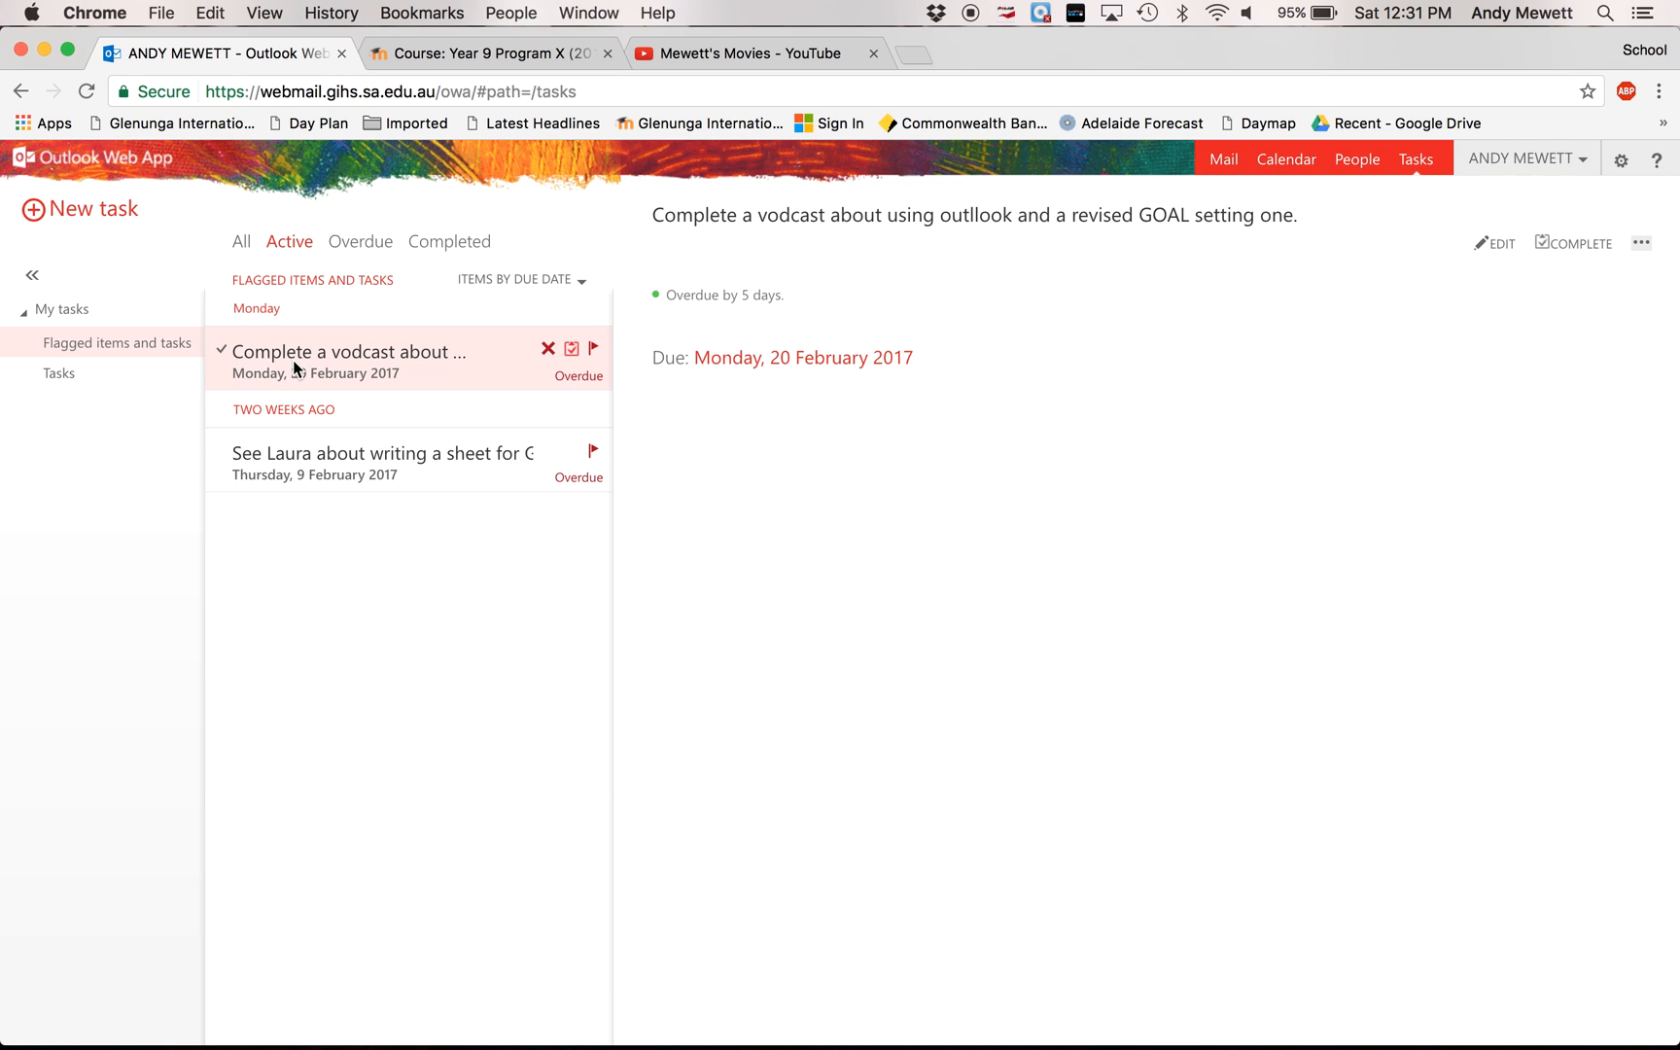
pyautogui.click(104, 219)
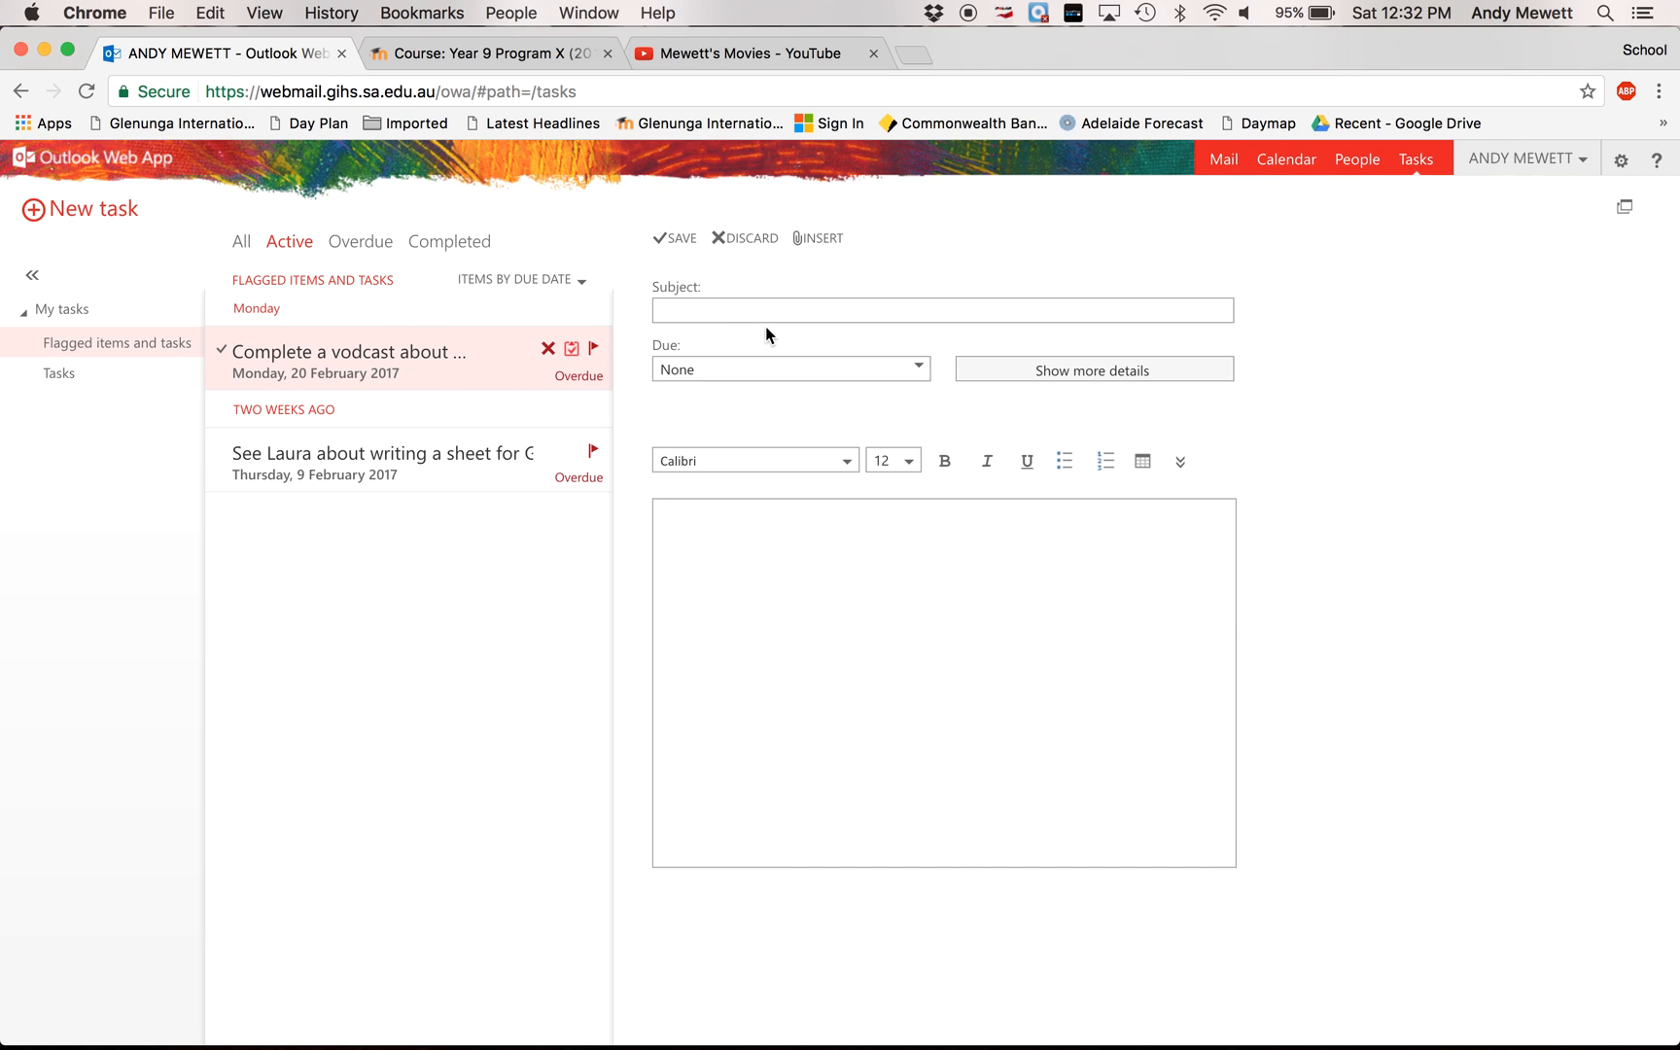
pyautogui.write('Marking for Art')
pyautogui.click(916, 371)
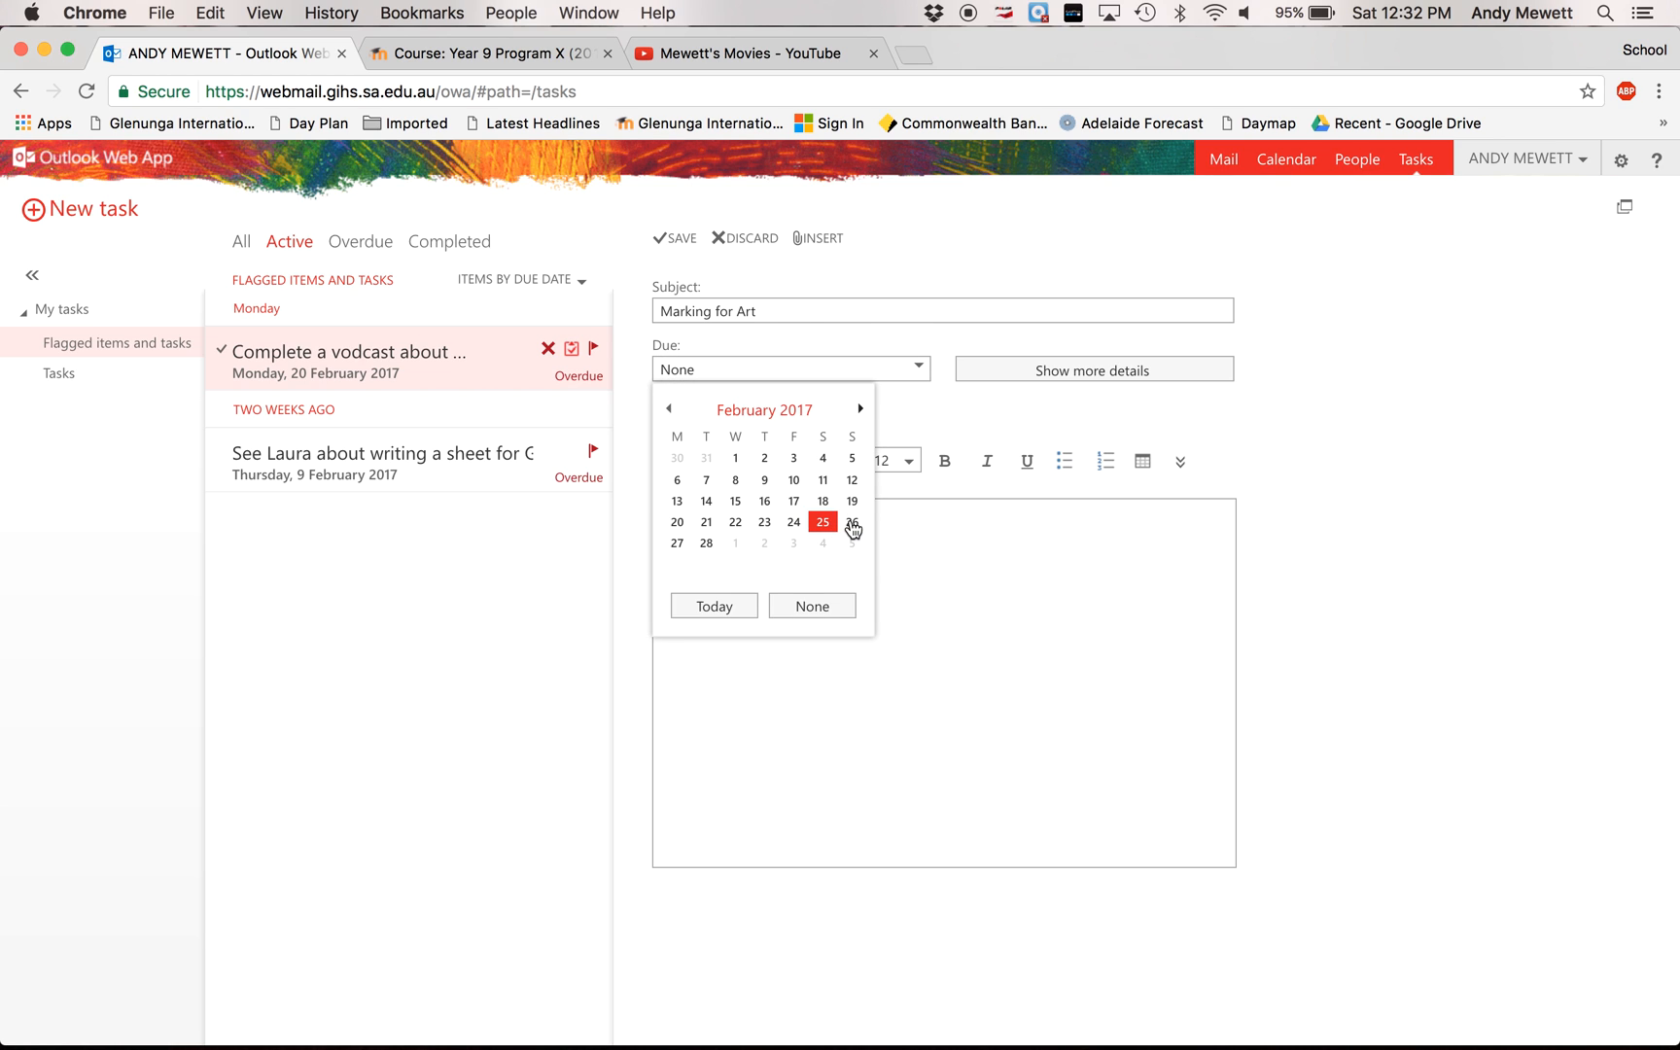
pyautogui.click(852, 526)
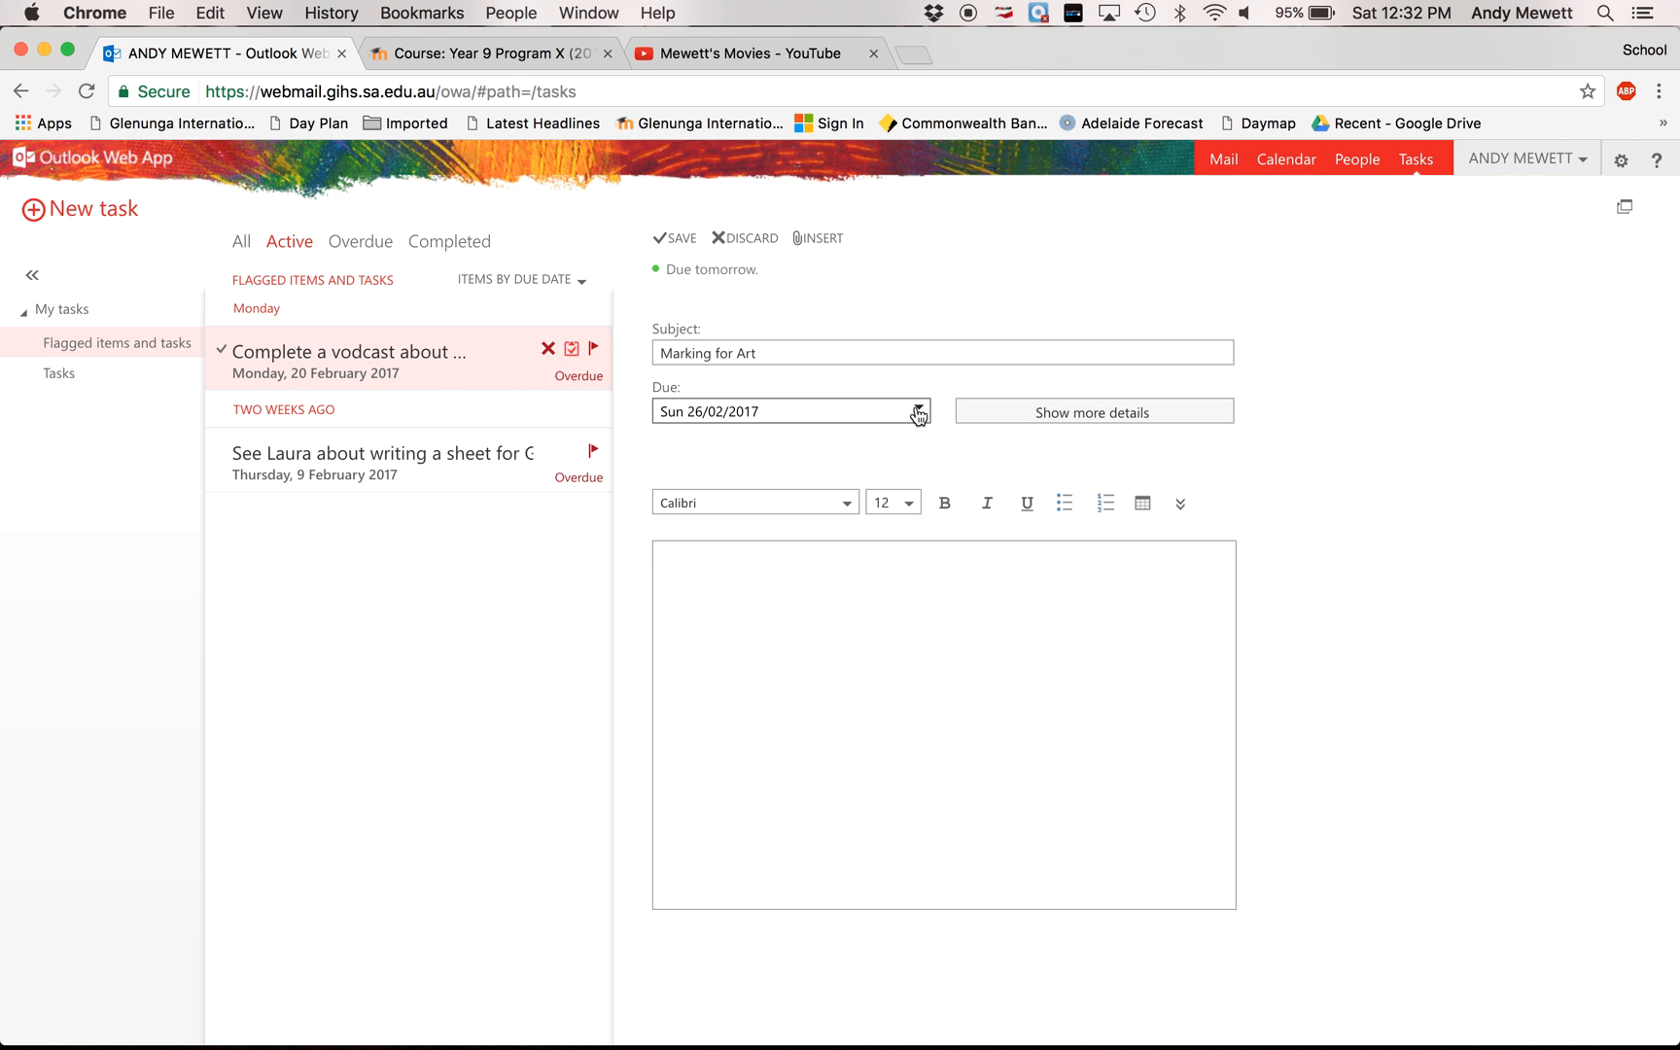
pyautogui.click(678, 241)
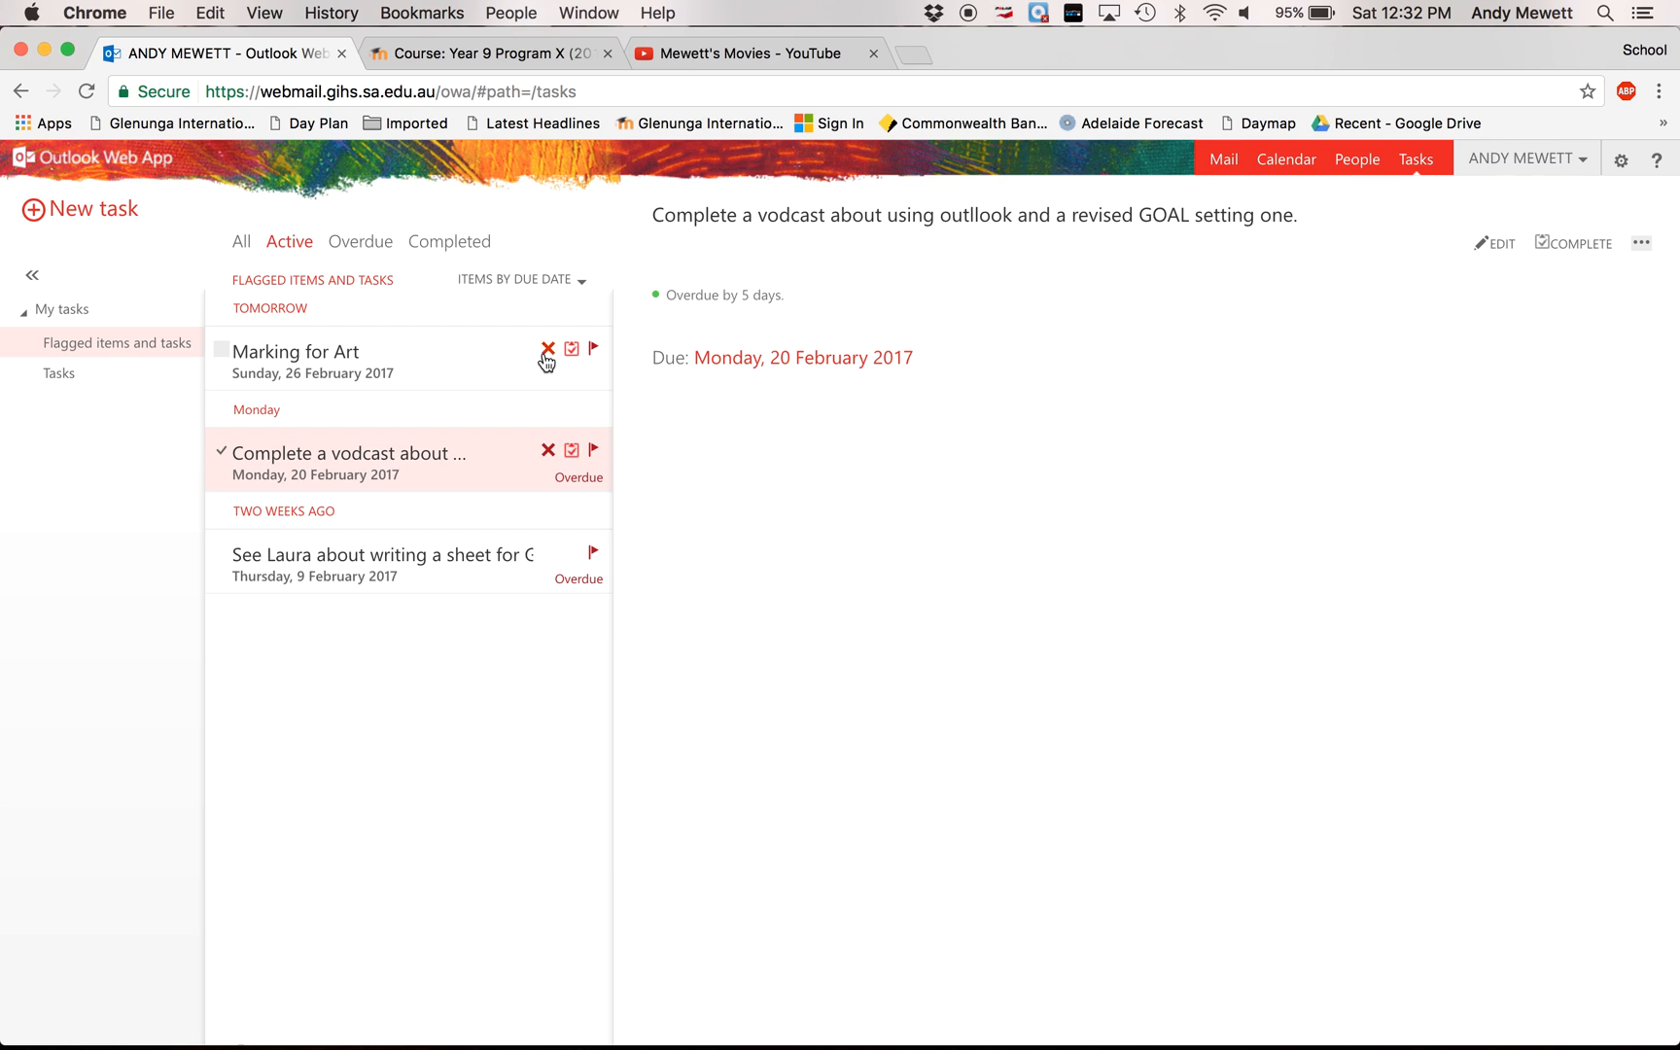
# - Turn on a reminder in the detailed settings of the "Marking for Art" task and save it
pyautogui.click(372, 359)
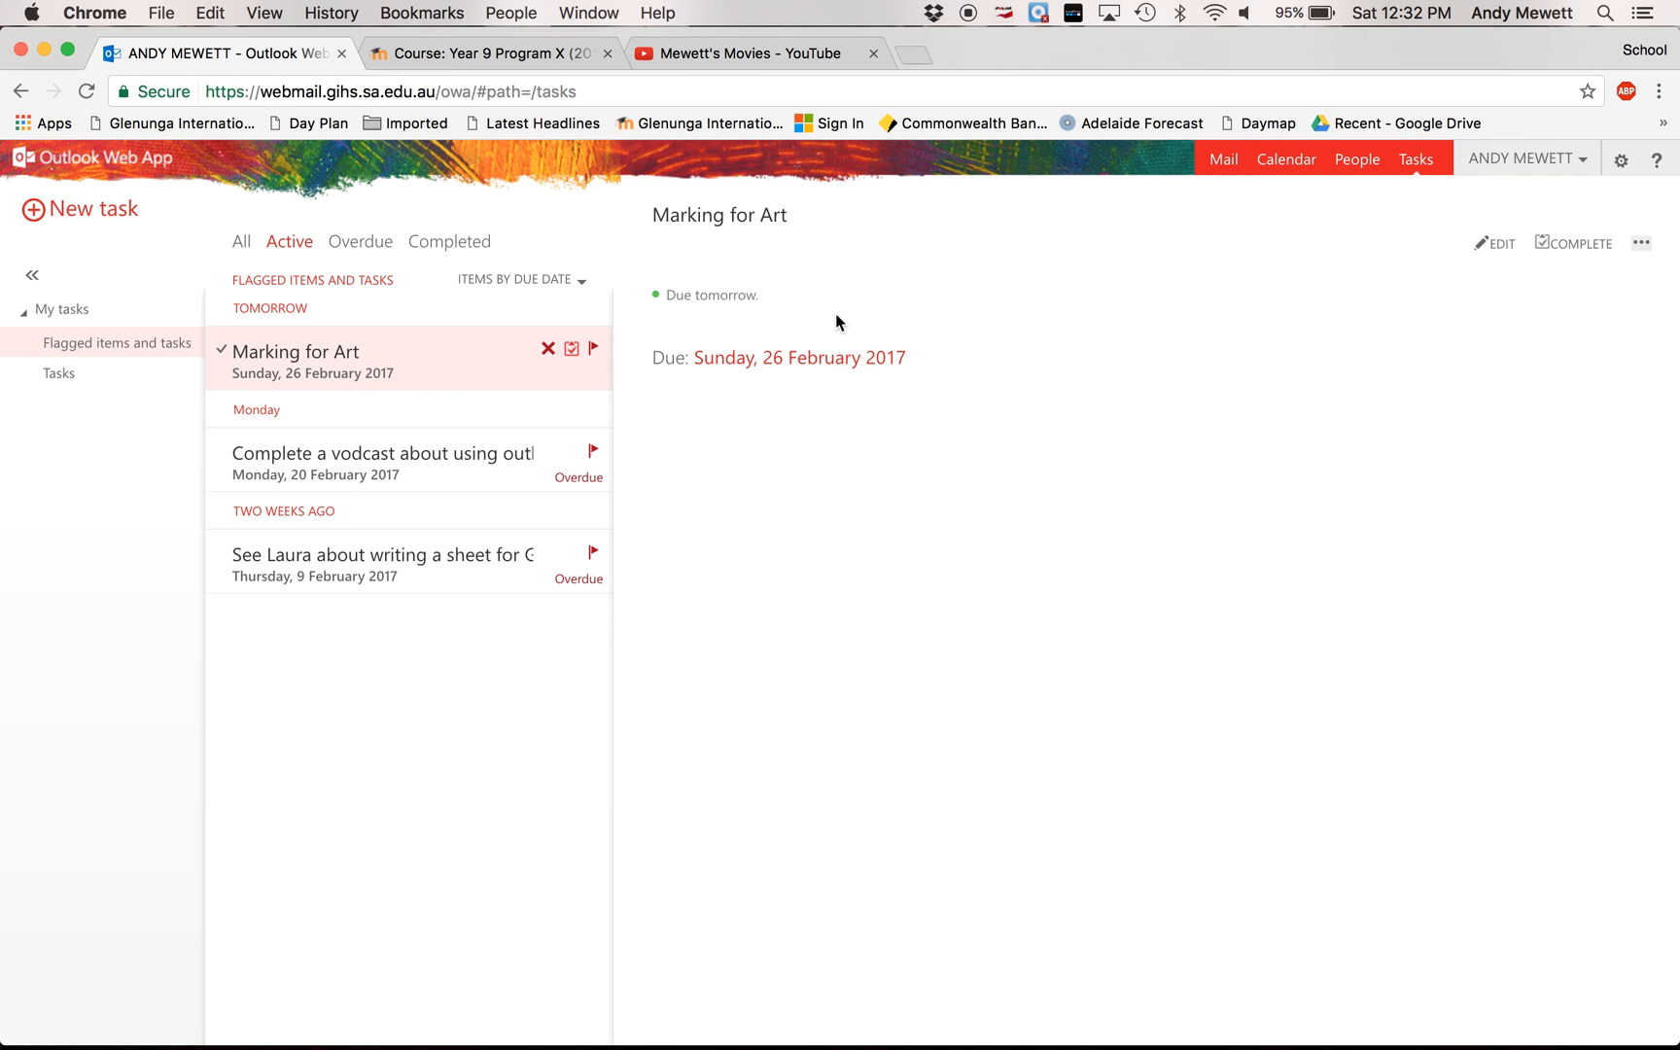
pyautogui.click(1494, 243)
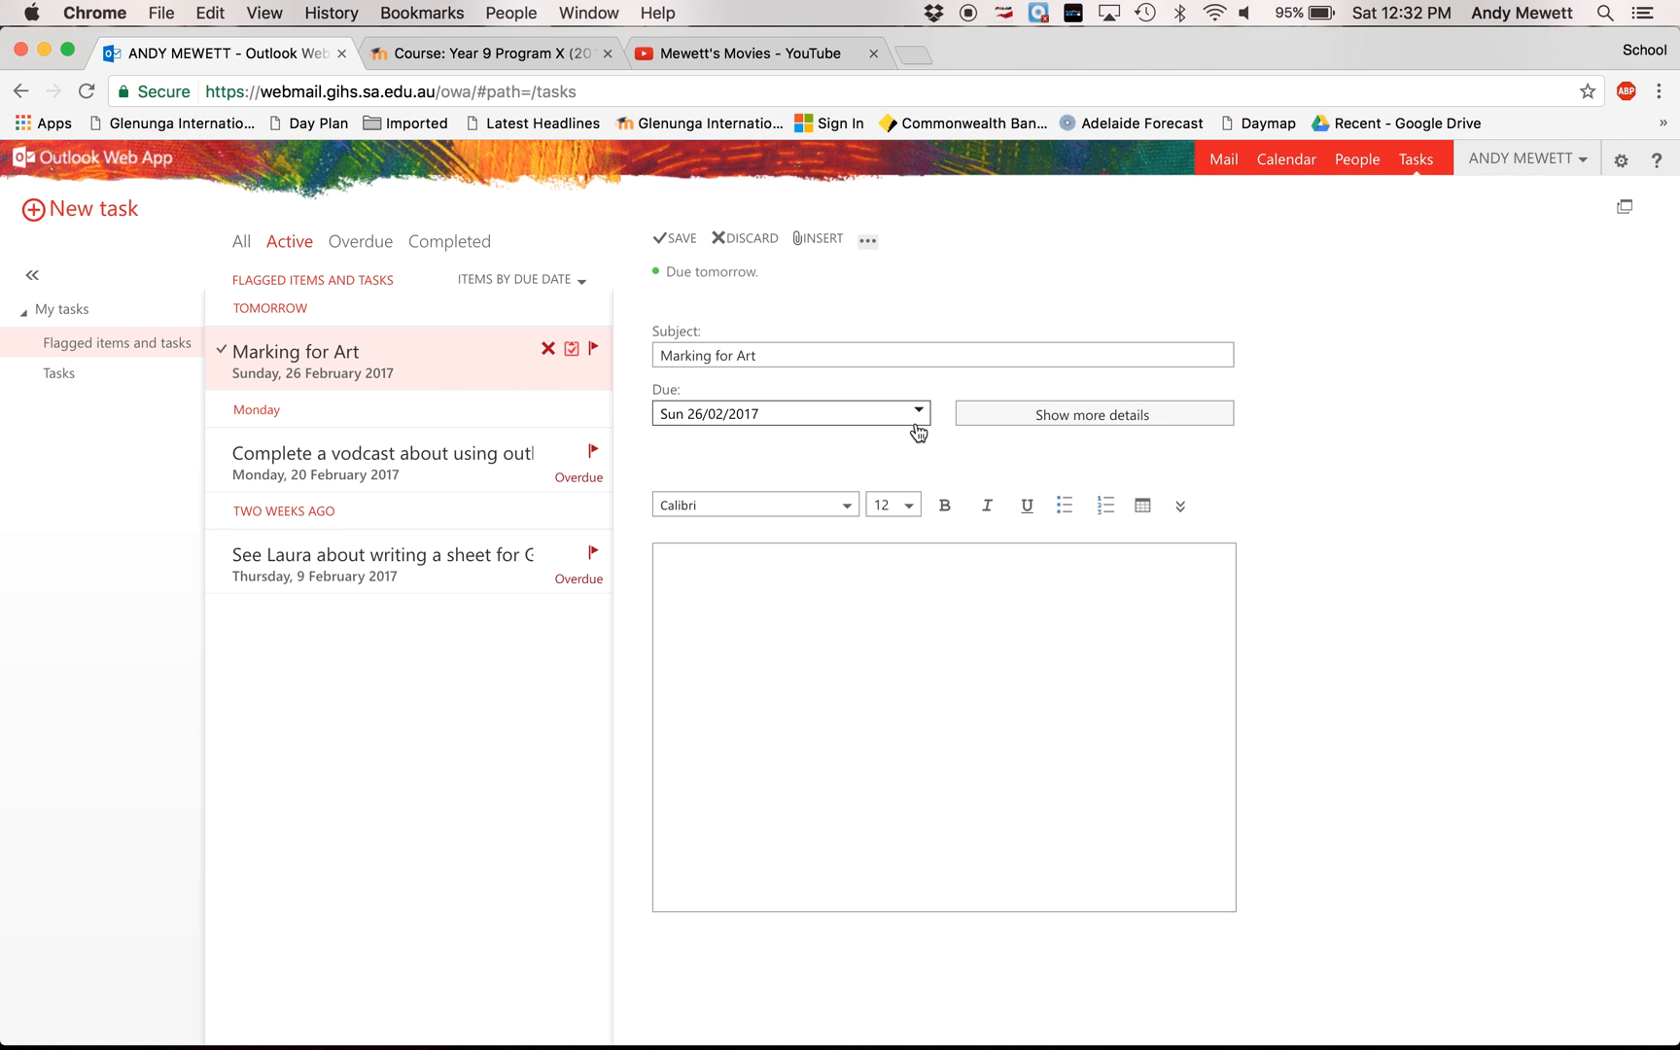
pyautogui.click(1054, 418)
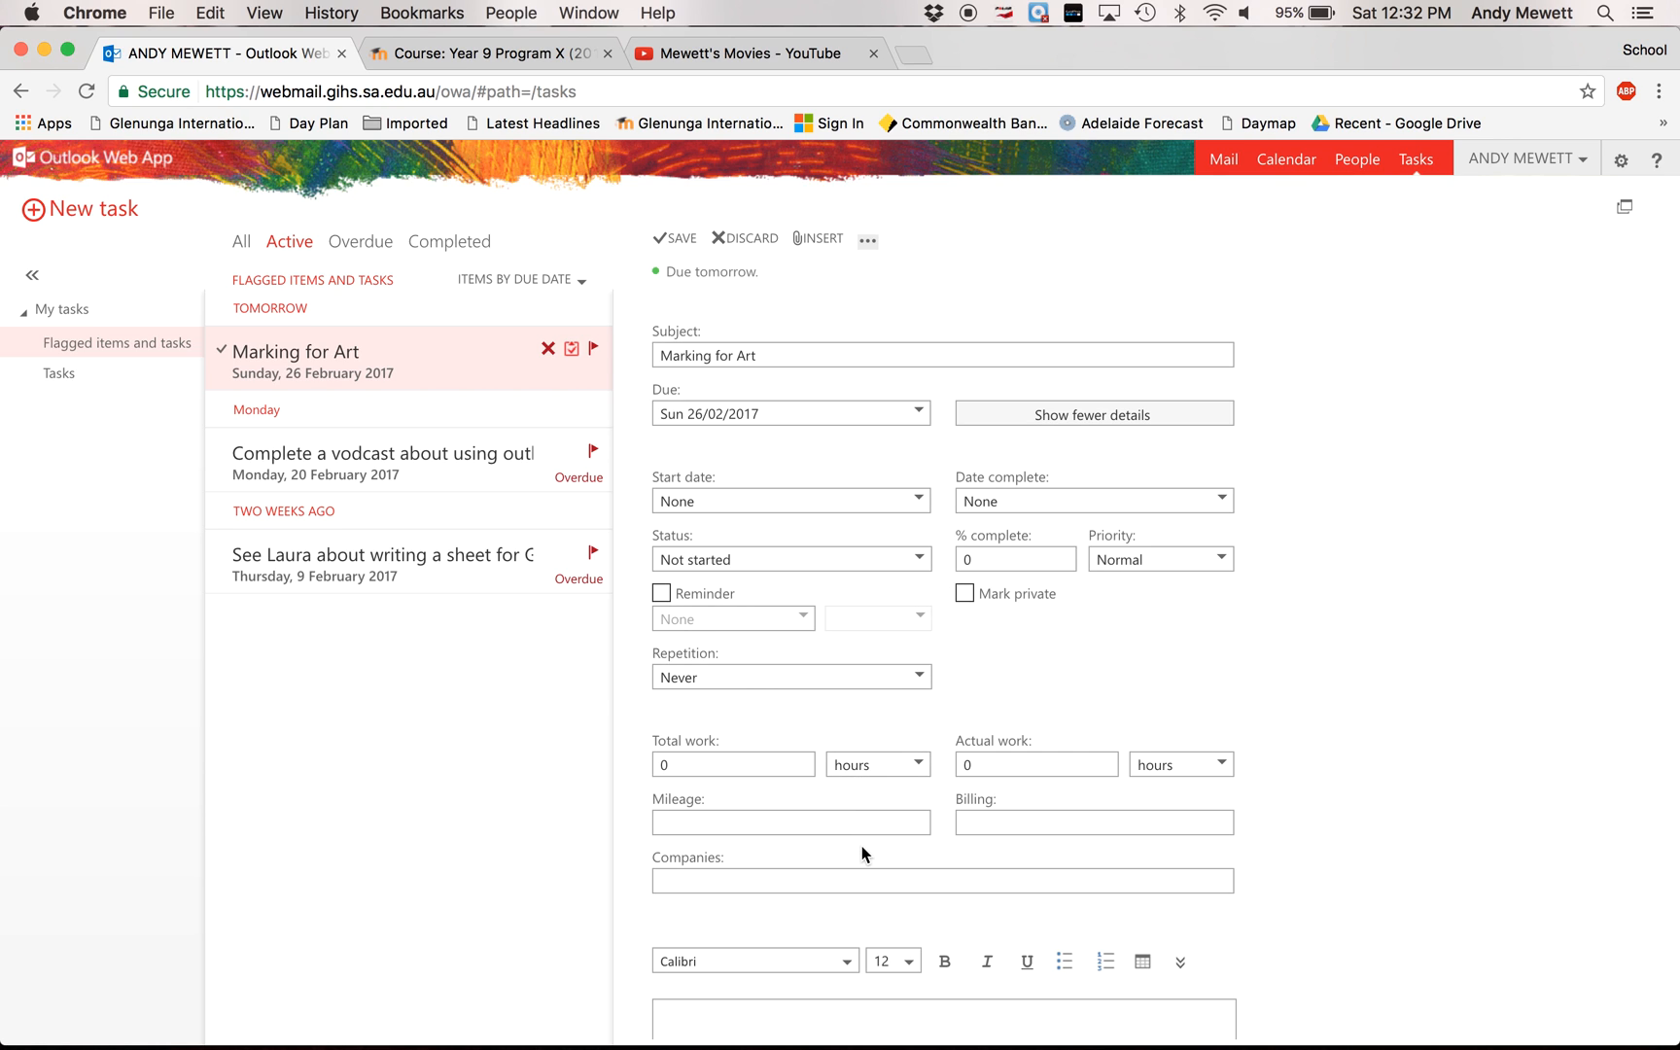
pyautogui.click(662, 594)
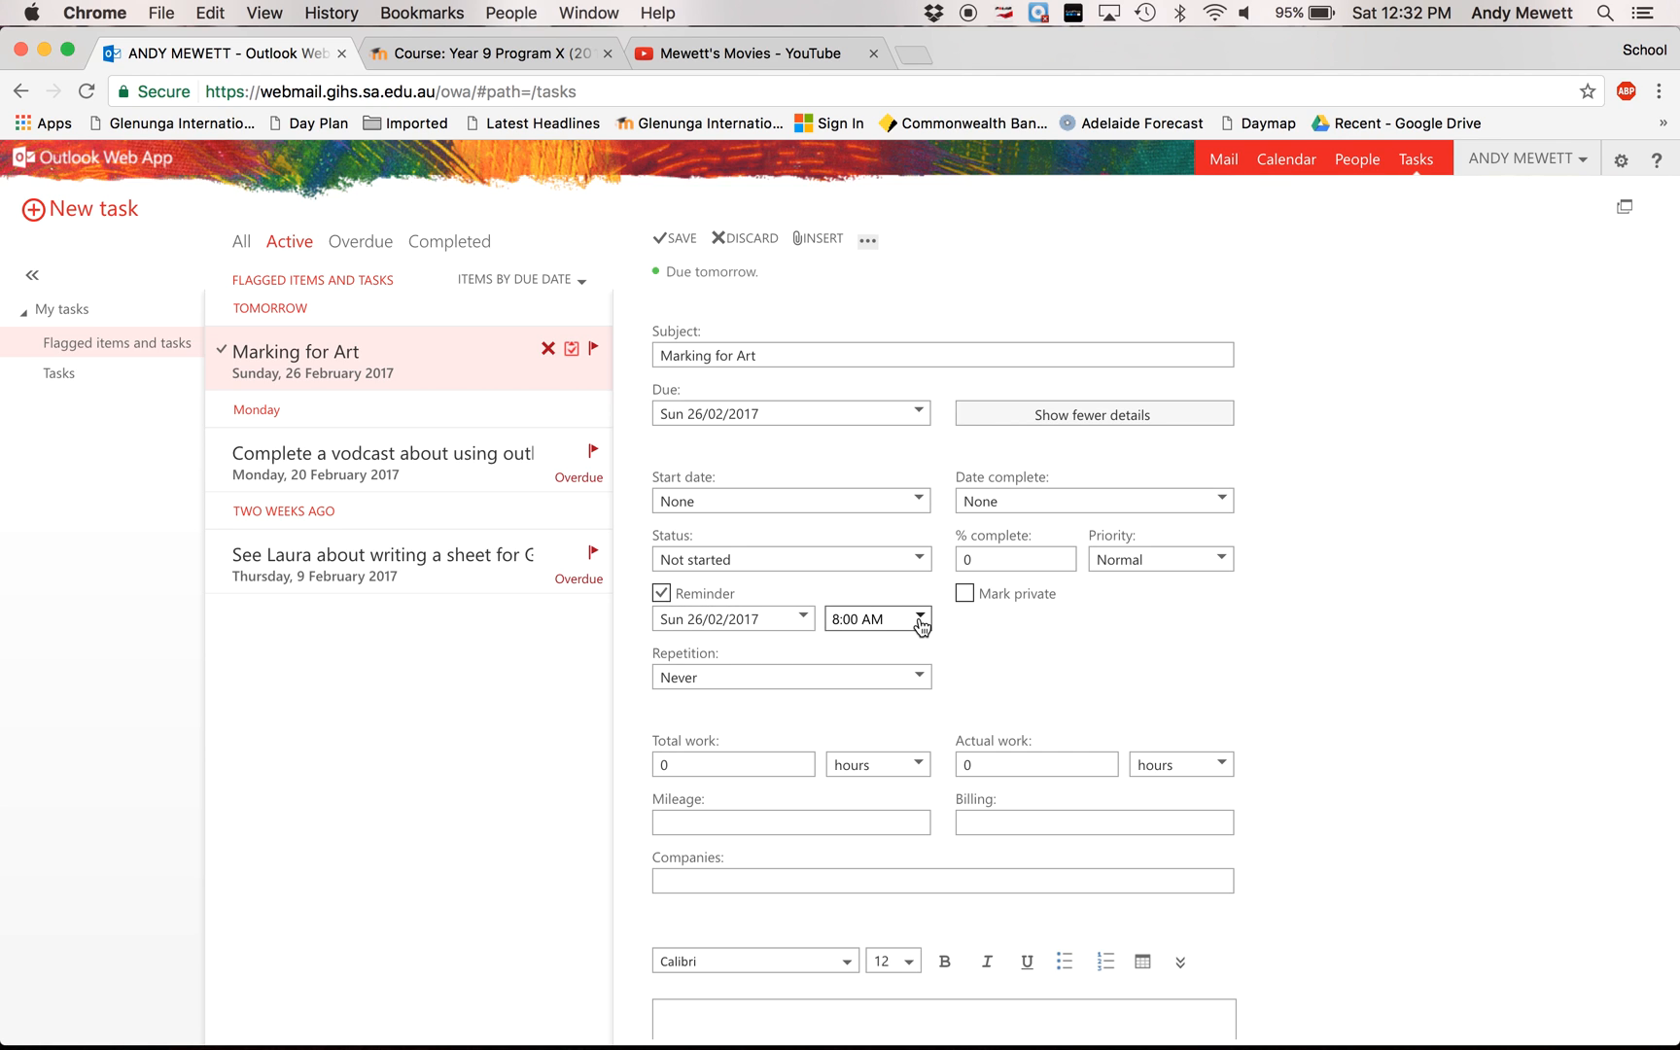
pyautogui.click(682, 233)
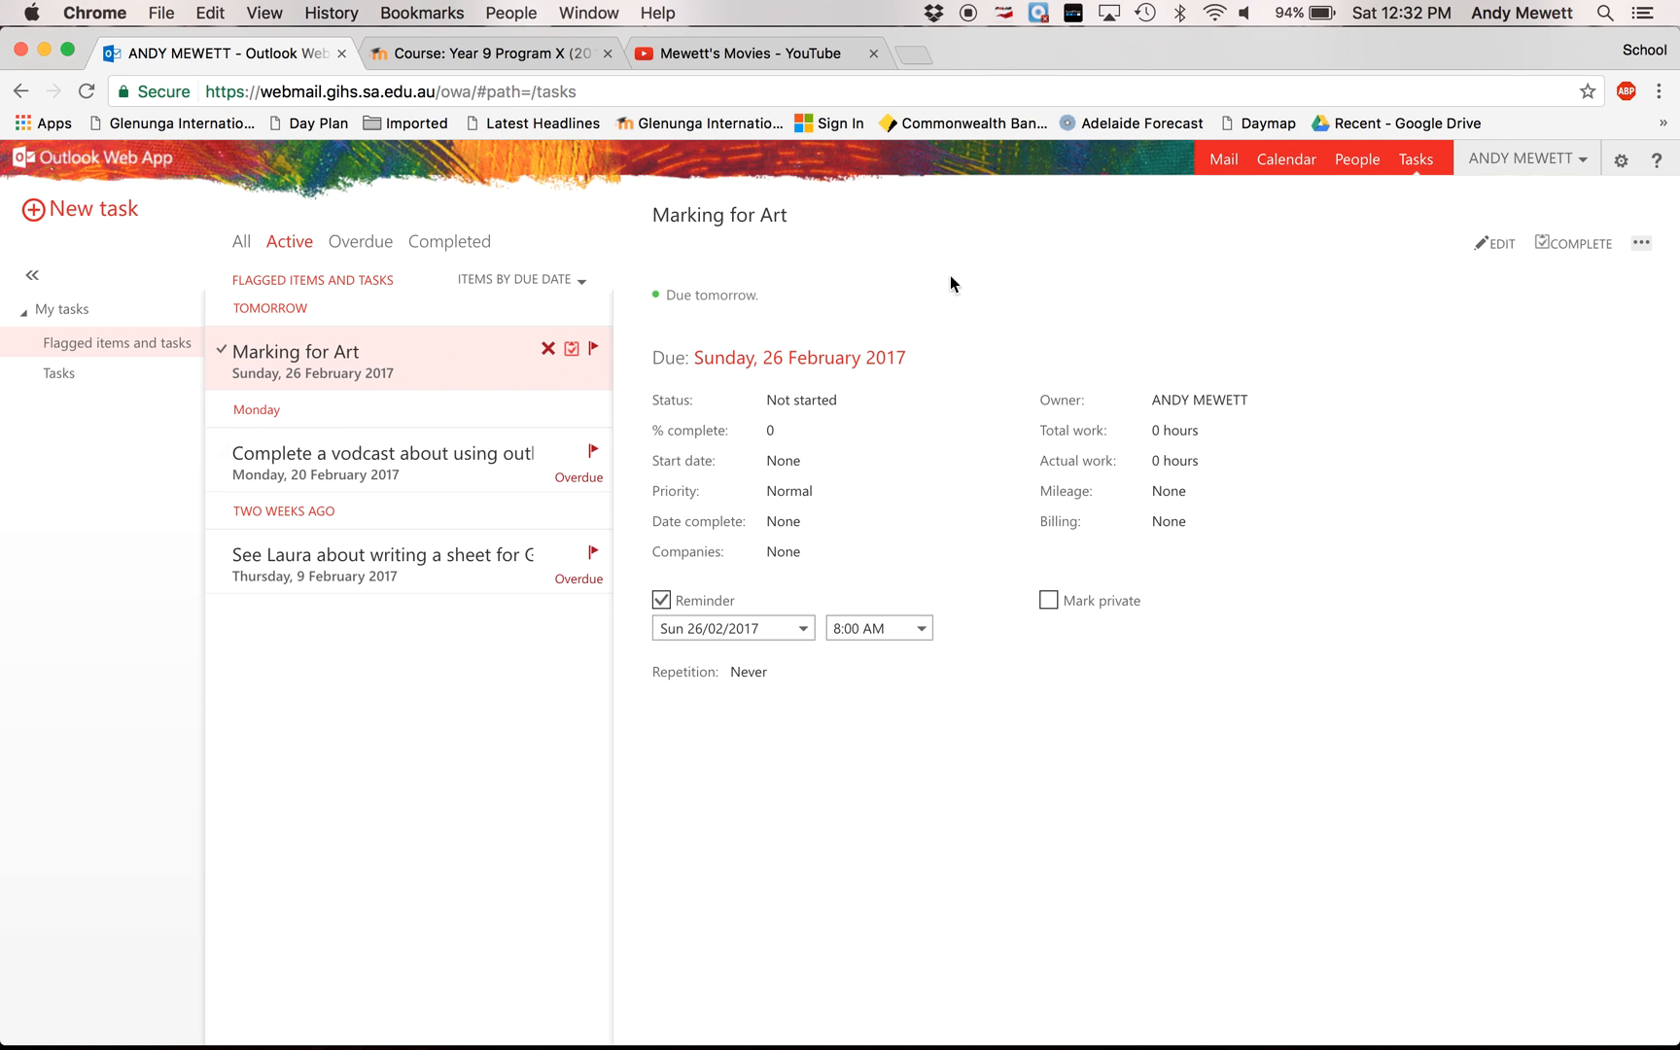
# - Return to the calendar, check the week of 27 February, and display the work week of 10–16 April 2017
pyautogui.click(1276, 161)
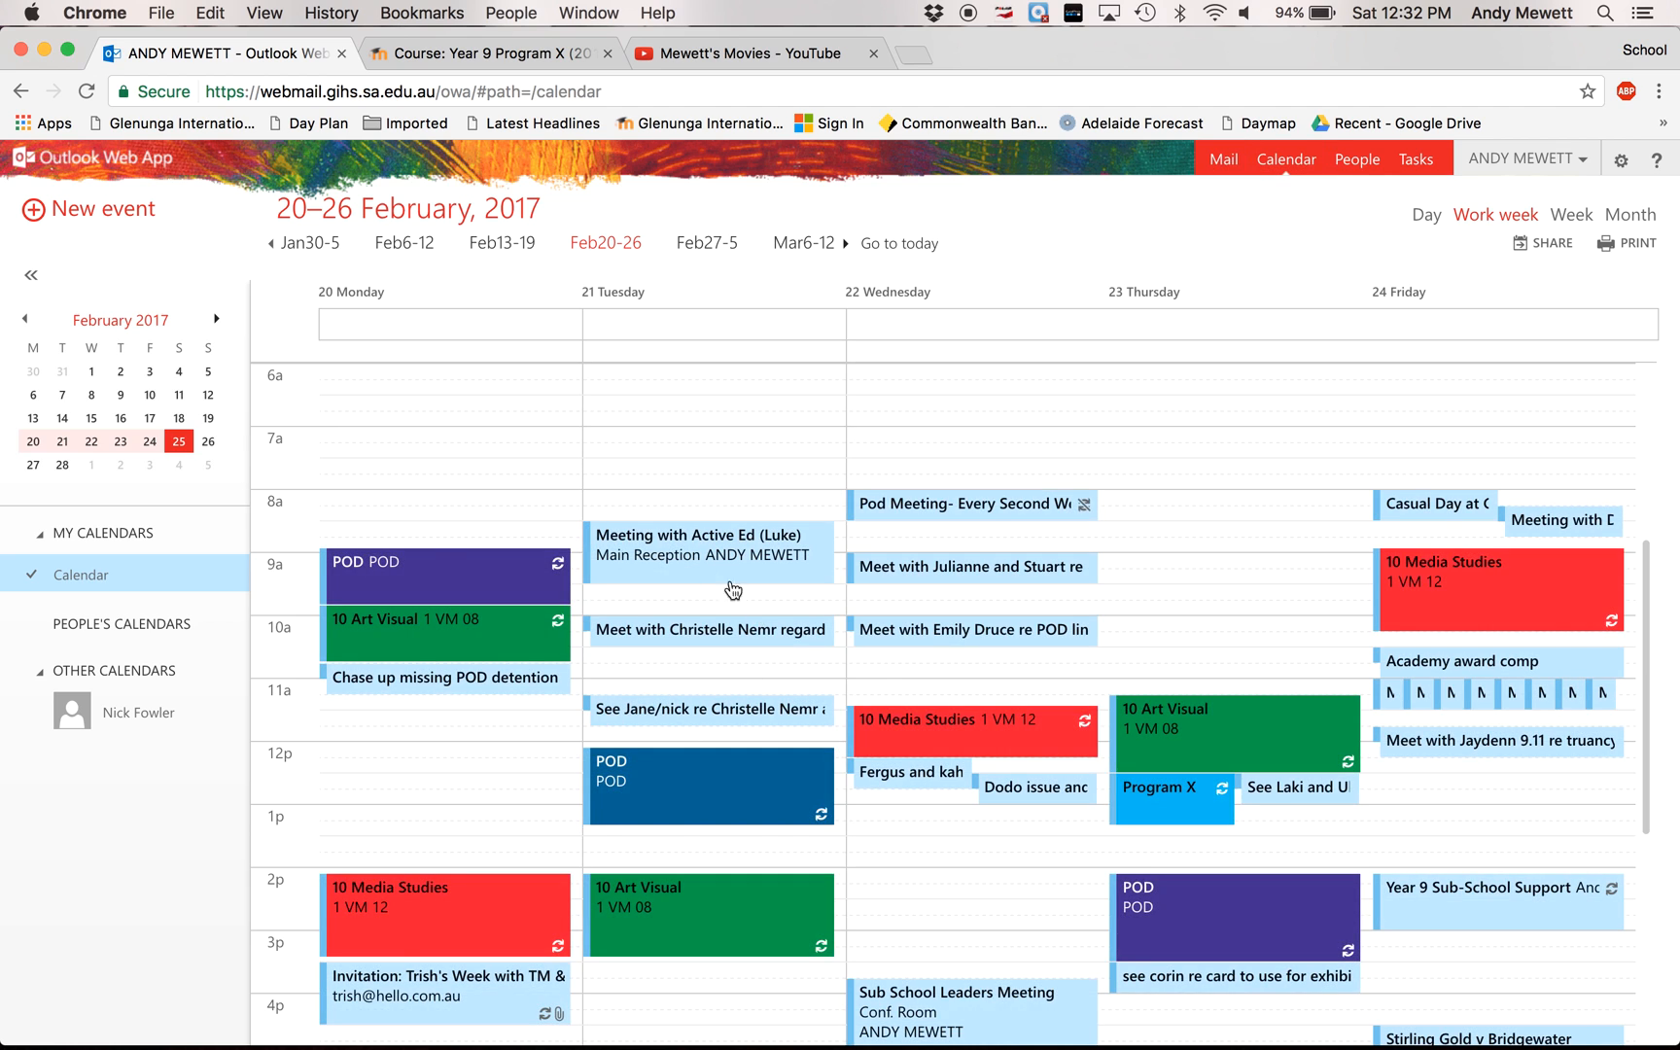
pyautogui.click(64, 465)
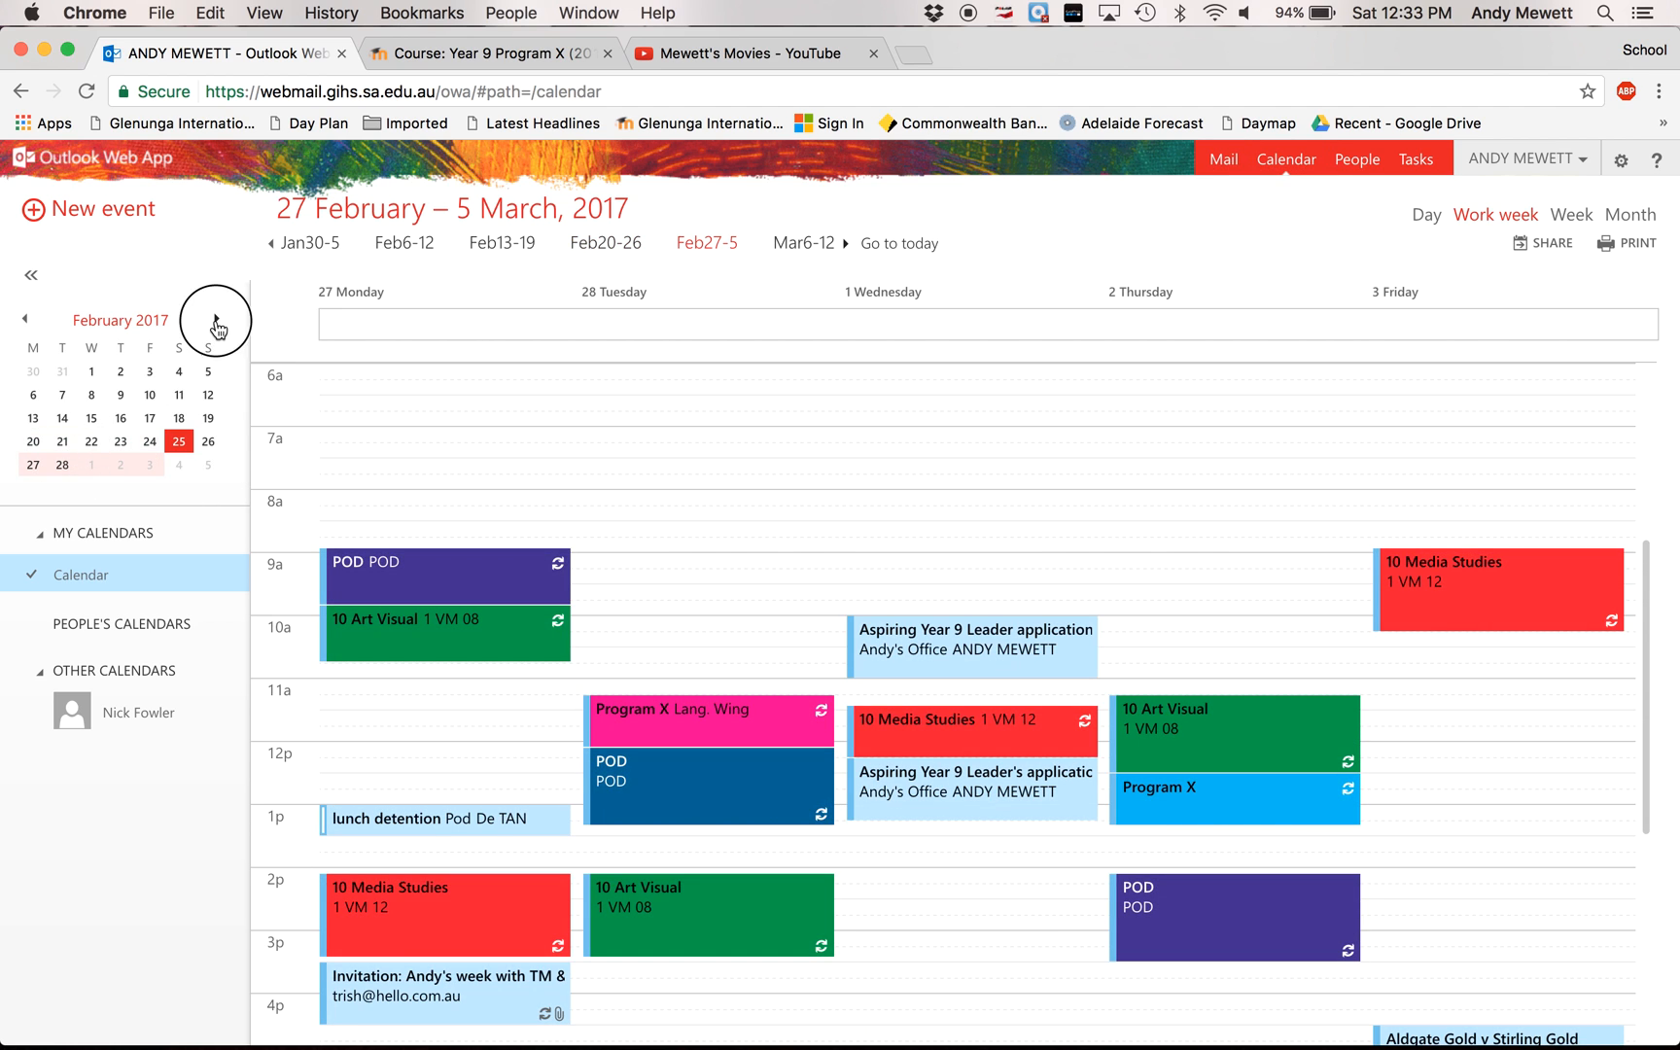
pyautogui.click(215, 320)
pyautogui.click(216, 320)
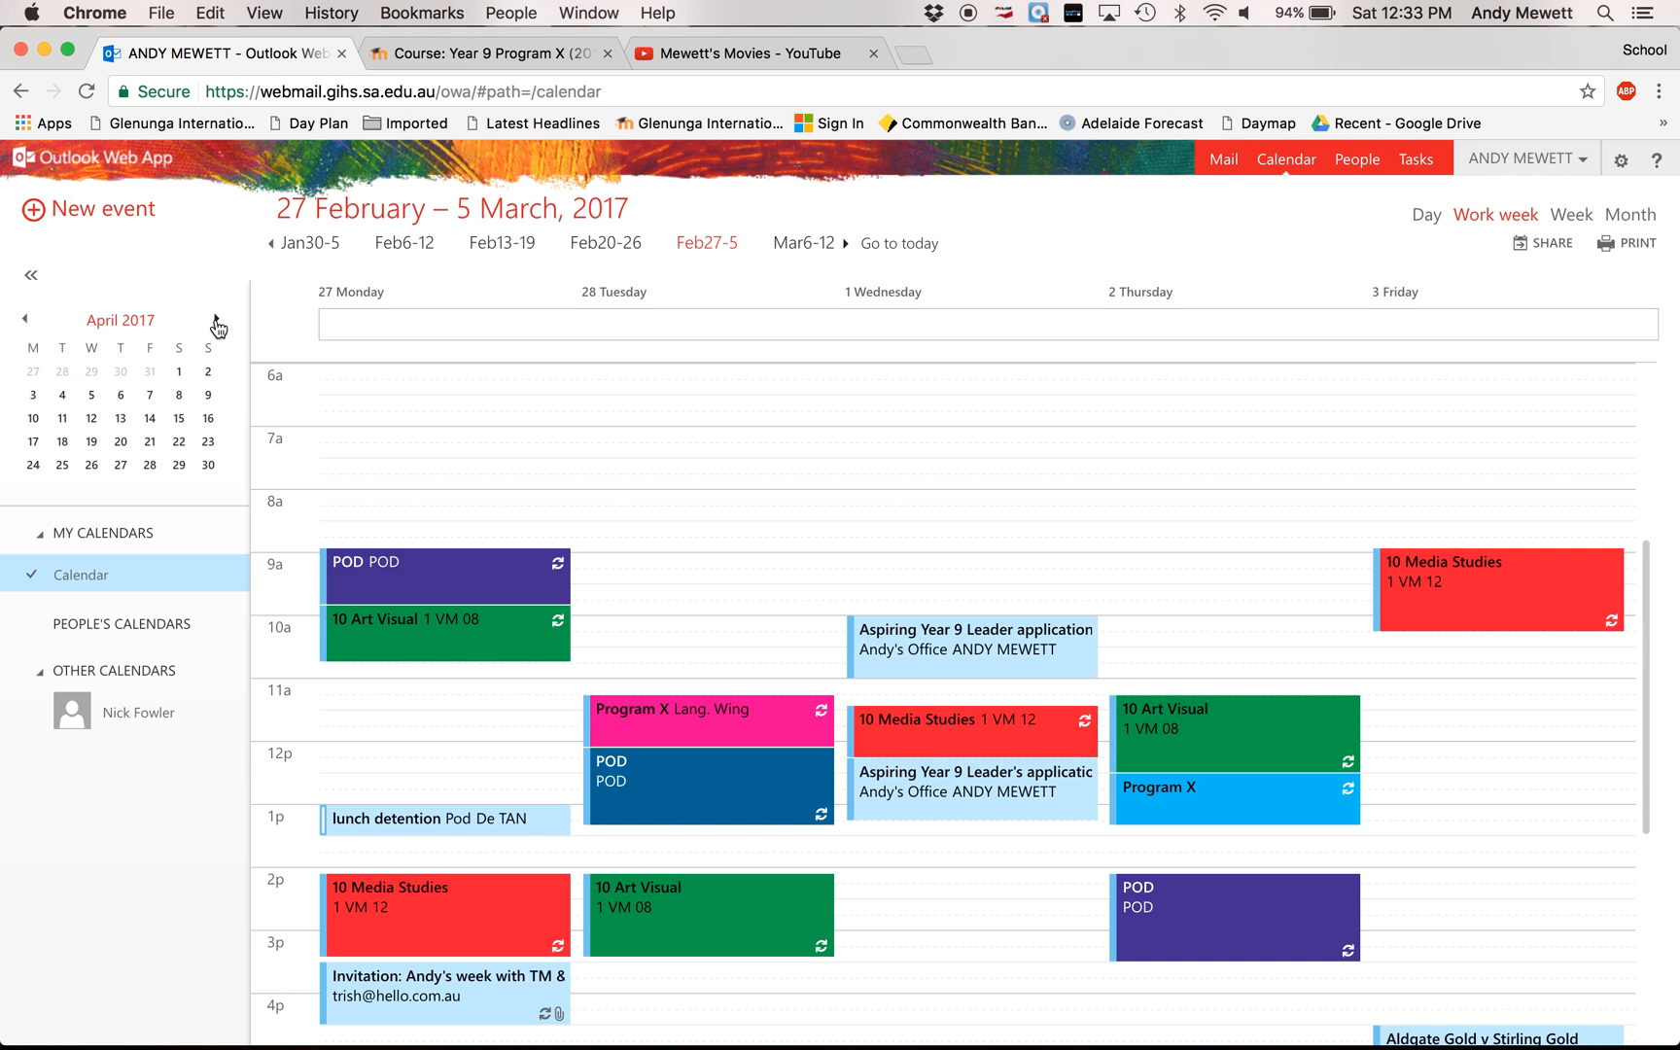
pyautogui.click(68, 419)
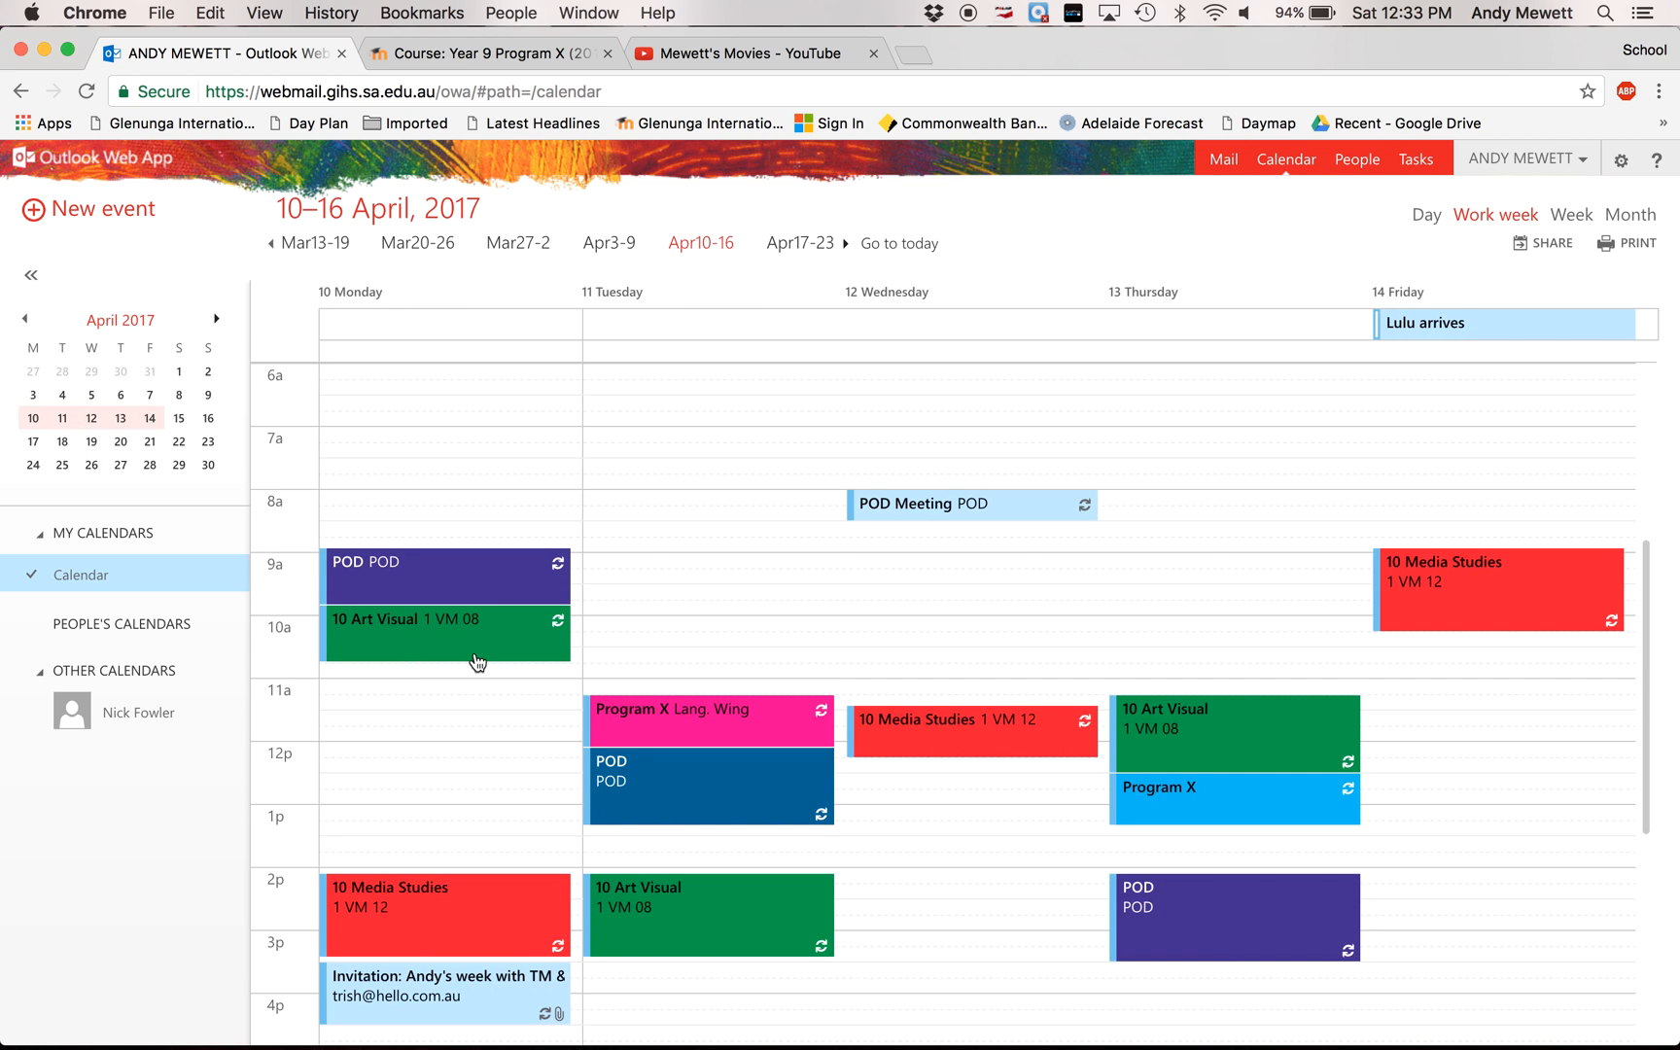